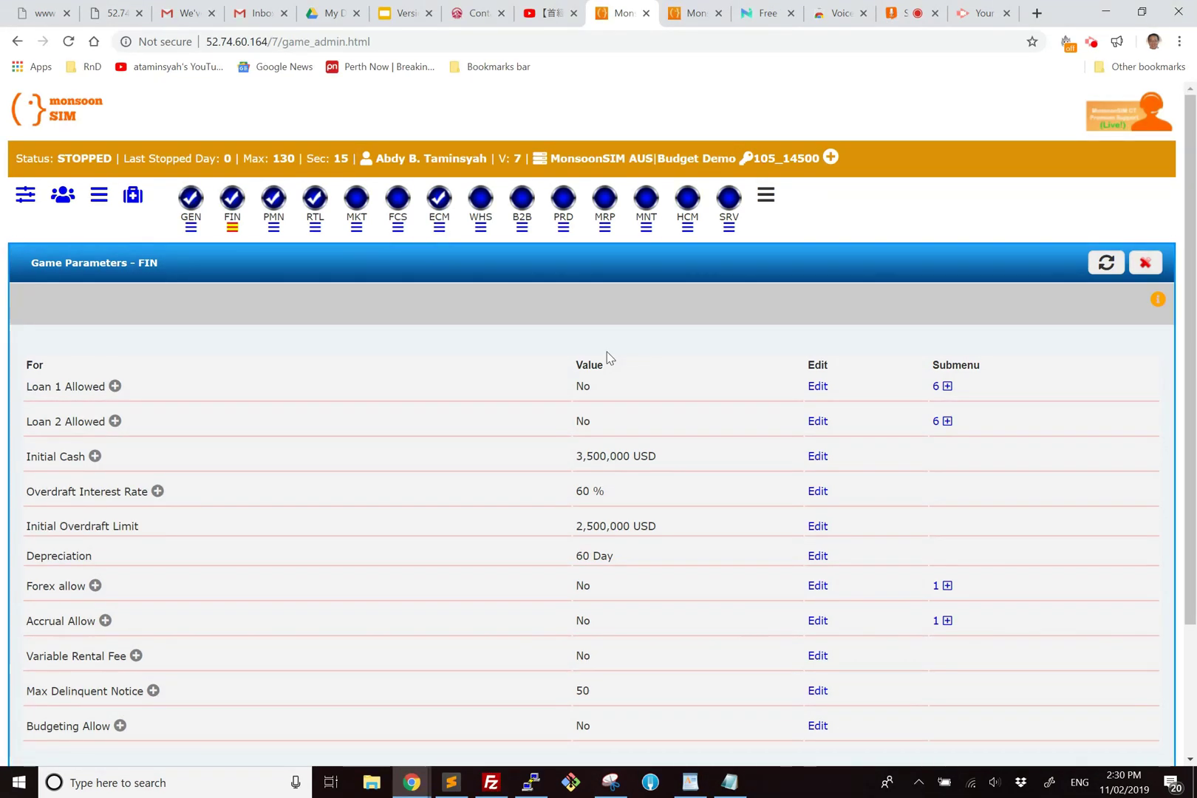
# - Change the FIN game parameter Budgeting Allow to Yes and submit it
pyautogui.click(234, 229)
pyautogui.click(817, 726)
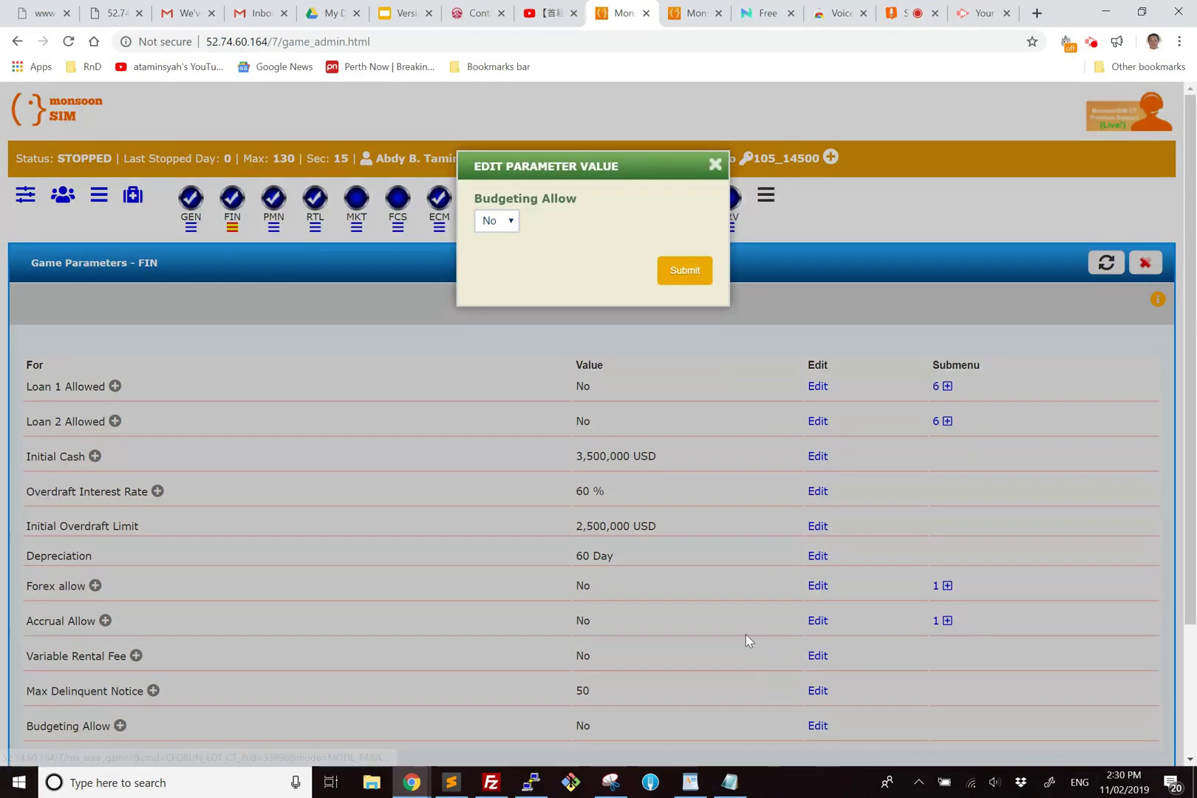
pyautogui.click(507, 221)
pyautogui.click(501, 249)
pyautogui.click(685, 271)
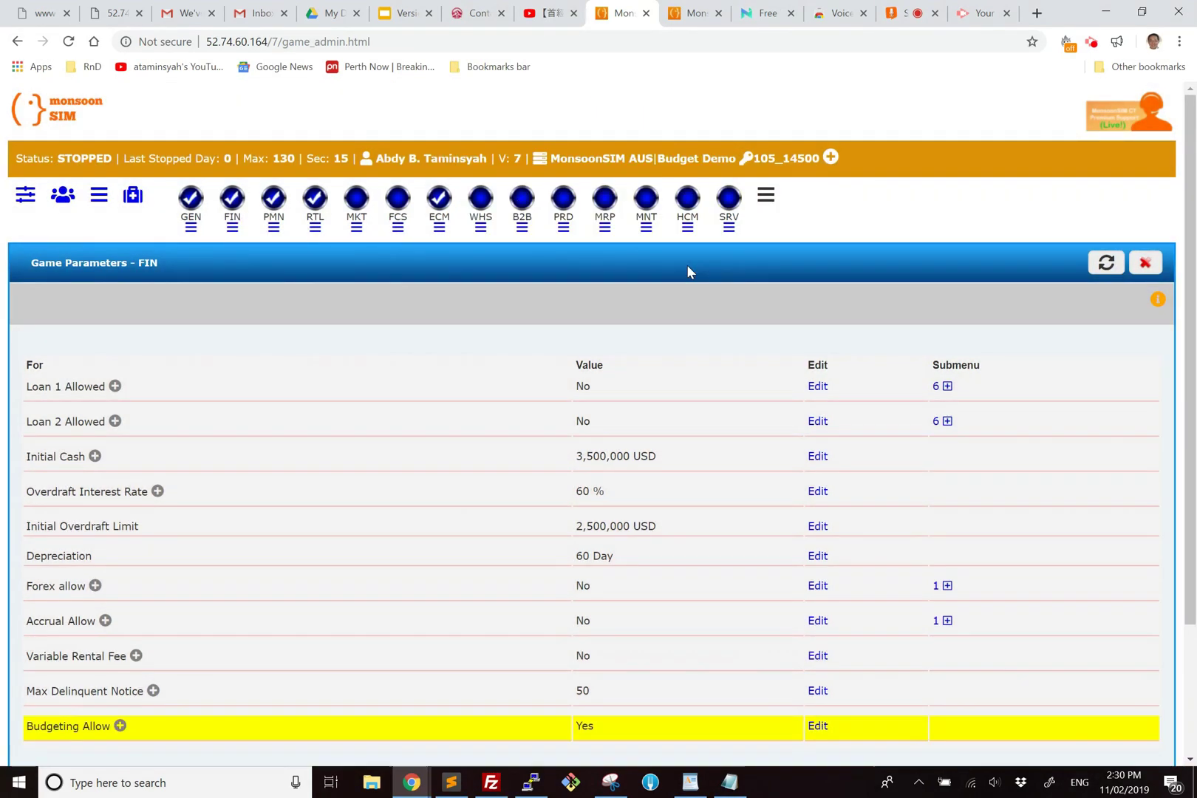
# - On the player's game page, bring up the Q1 Finance Budget table
pyautogui.click(680, 13)
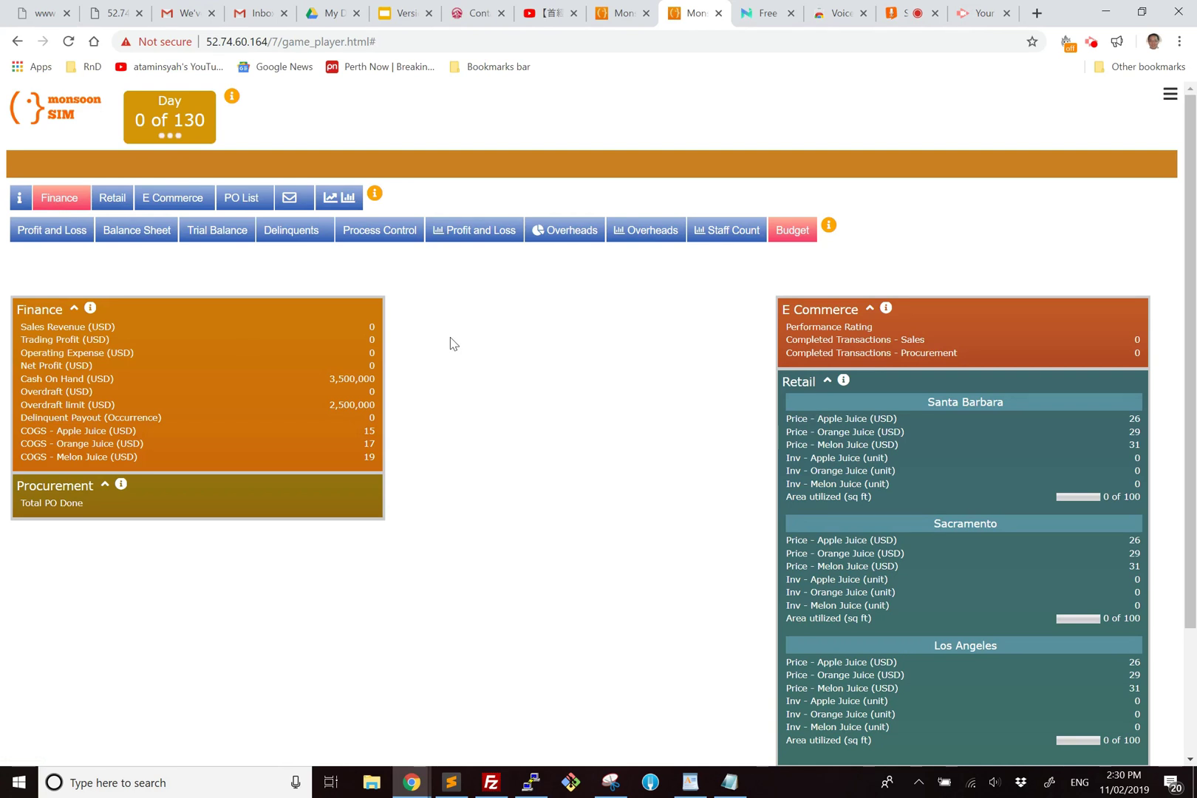
pyautogui.click(792, 230)
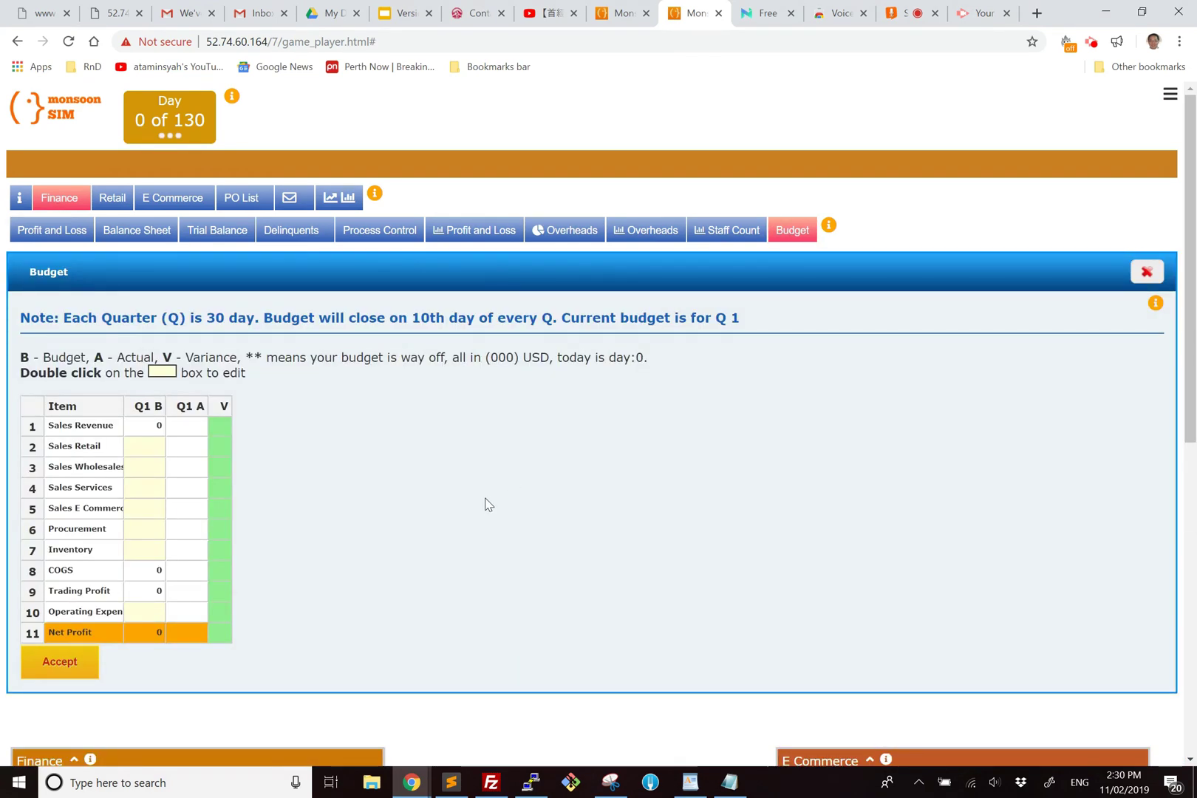
pyautogui.scroll(-1, 487, 505)
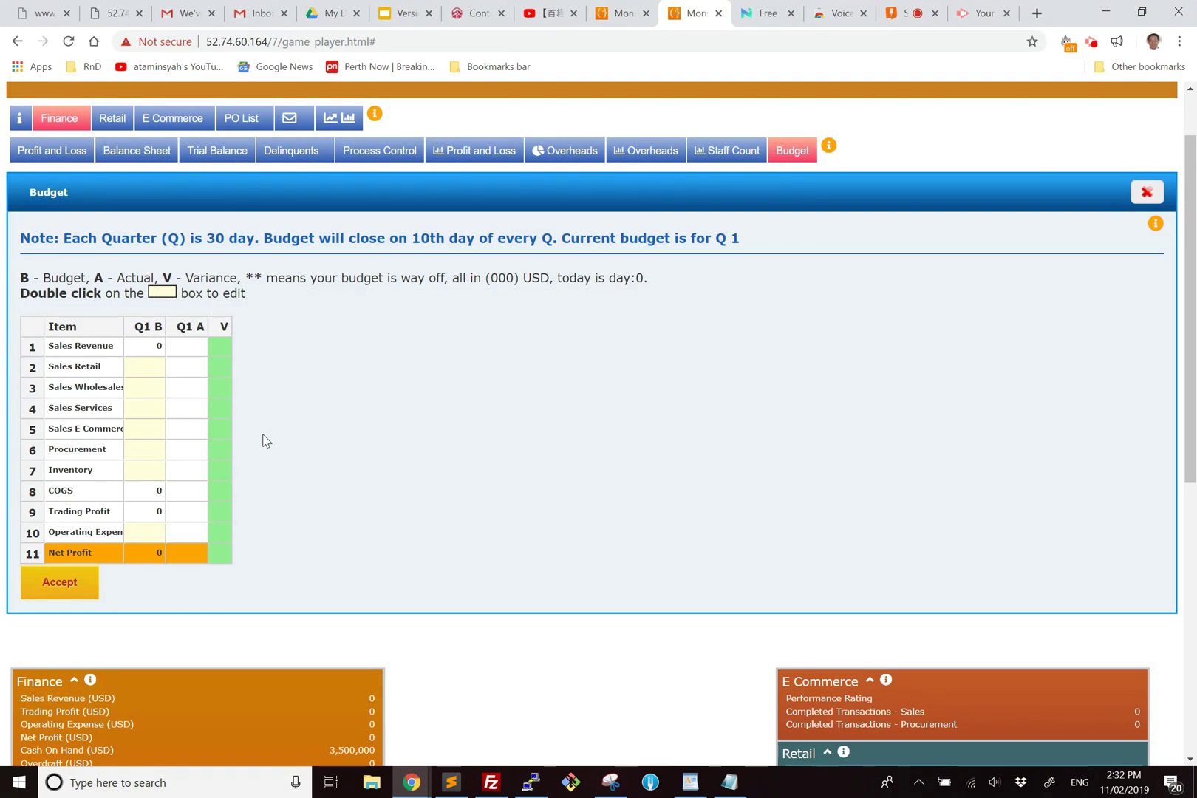
# - Enter Q1 sales budgets: Retail 1000, Wholesales 200, Services 500, E Commerce 500
pyautogui.click(151, 375)
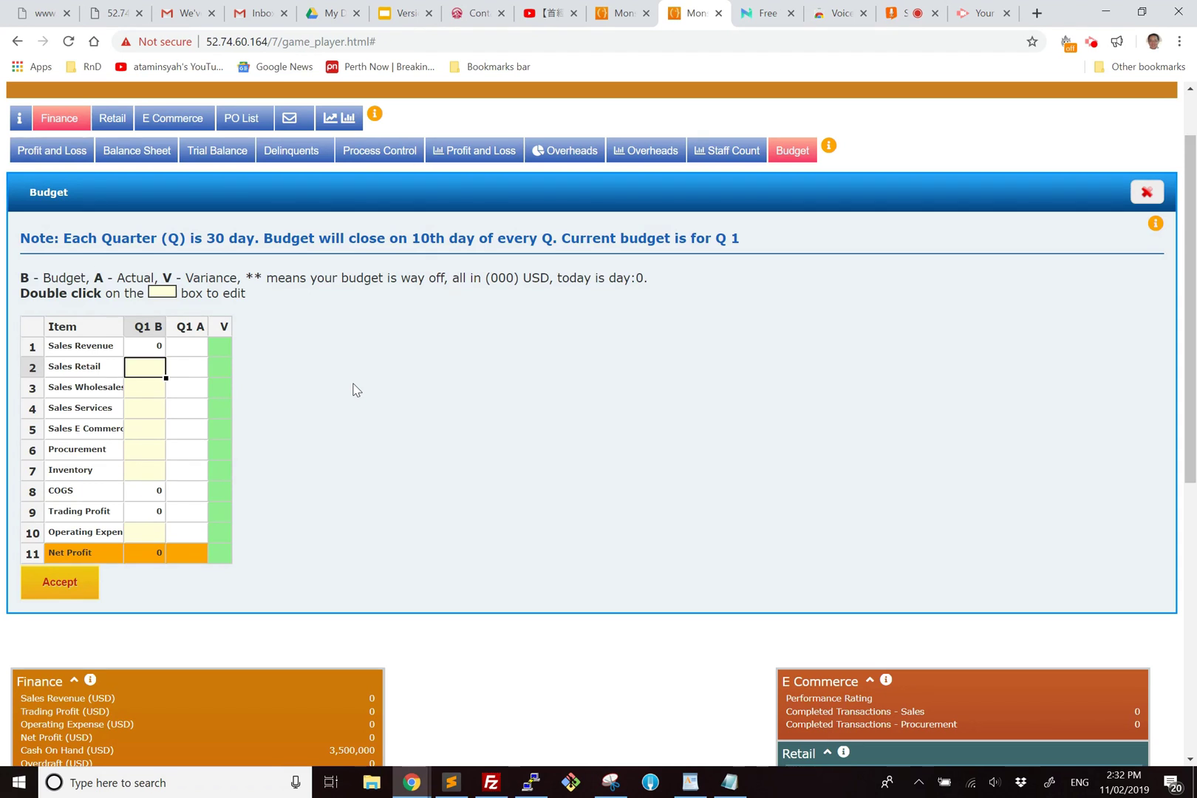
pyautogui.write('1000')
pyautogui.click(160, 390)
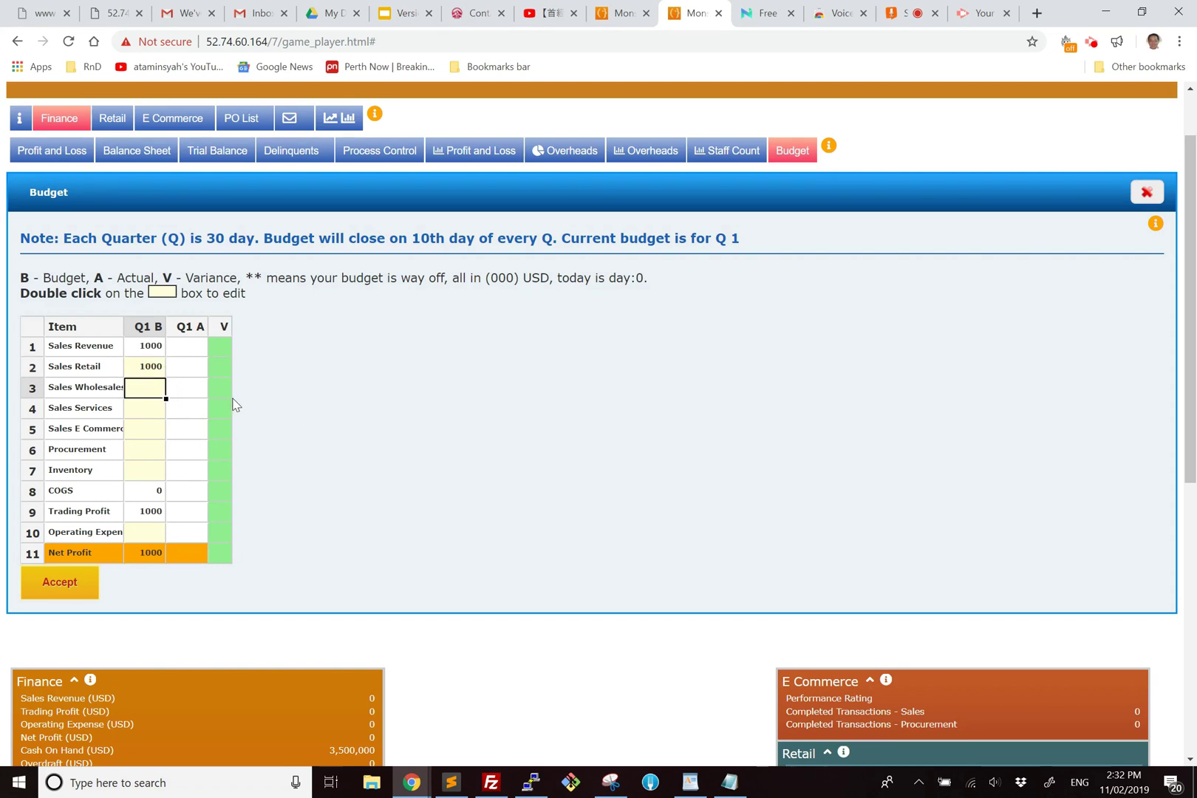
pyautogui.write('200')
pyautogui.click(152, 407)
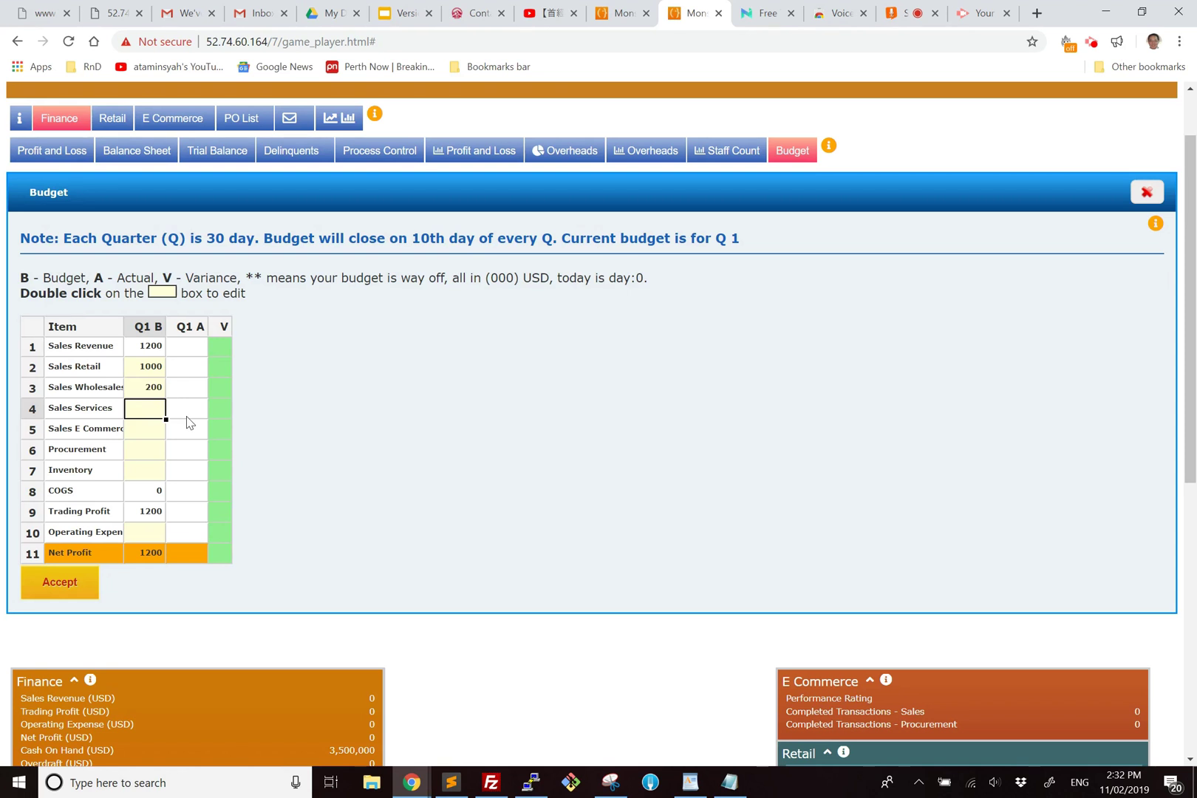
pyautogui.write('500')
pyautogui.click(148, 430)
pyautogui.write('500')
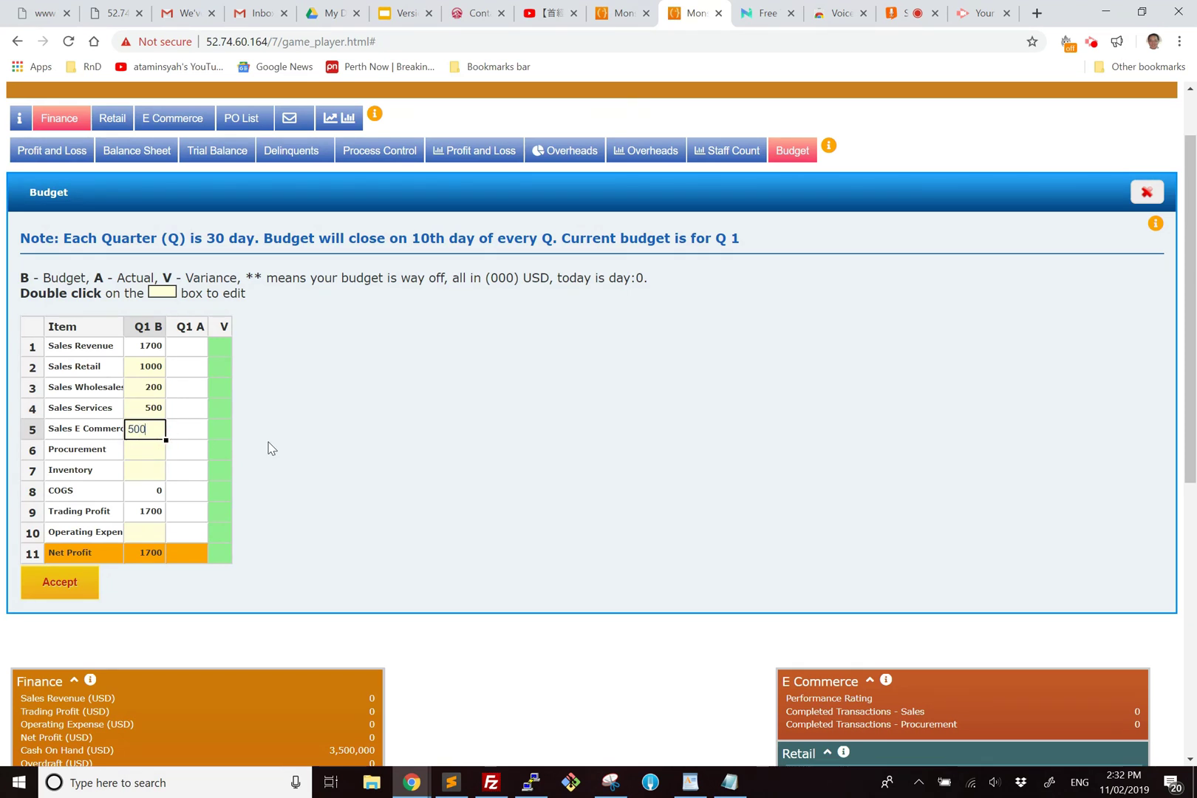
pyautogui.click(159, 415)
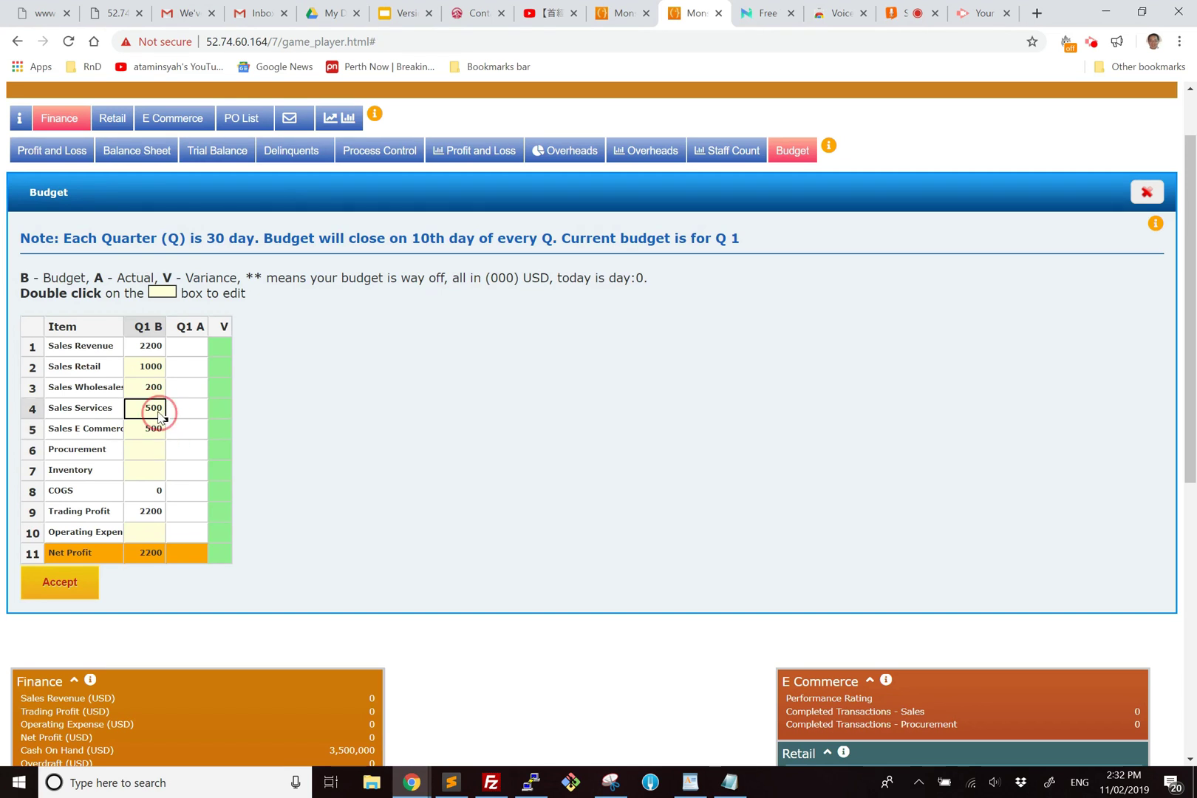
# - Budget Q1 Procurement at 2000, leaving Inventory at 0
pyautogui.click(153, 452)
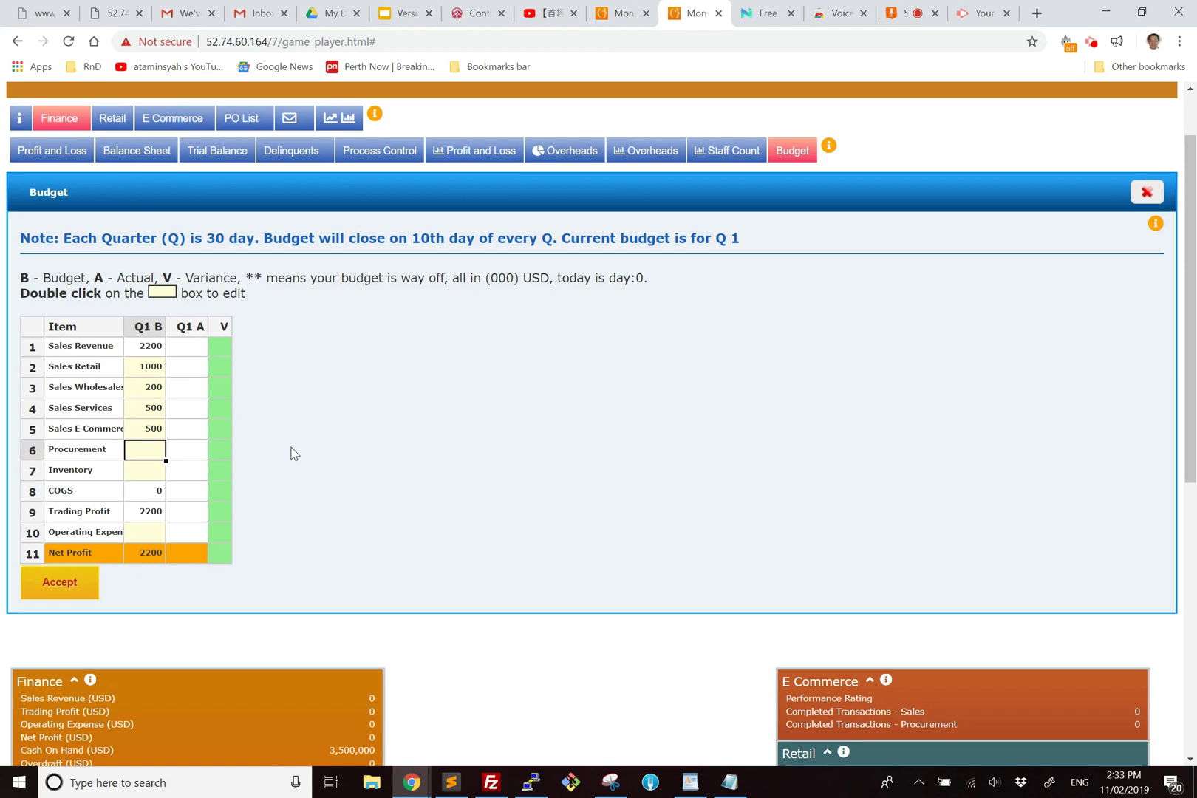
pyautogui.write('2000')
pyautogui.click(148, 474)
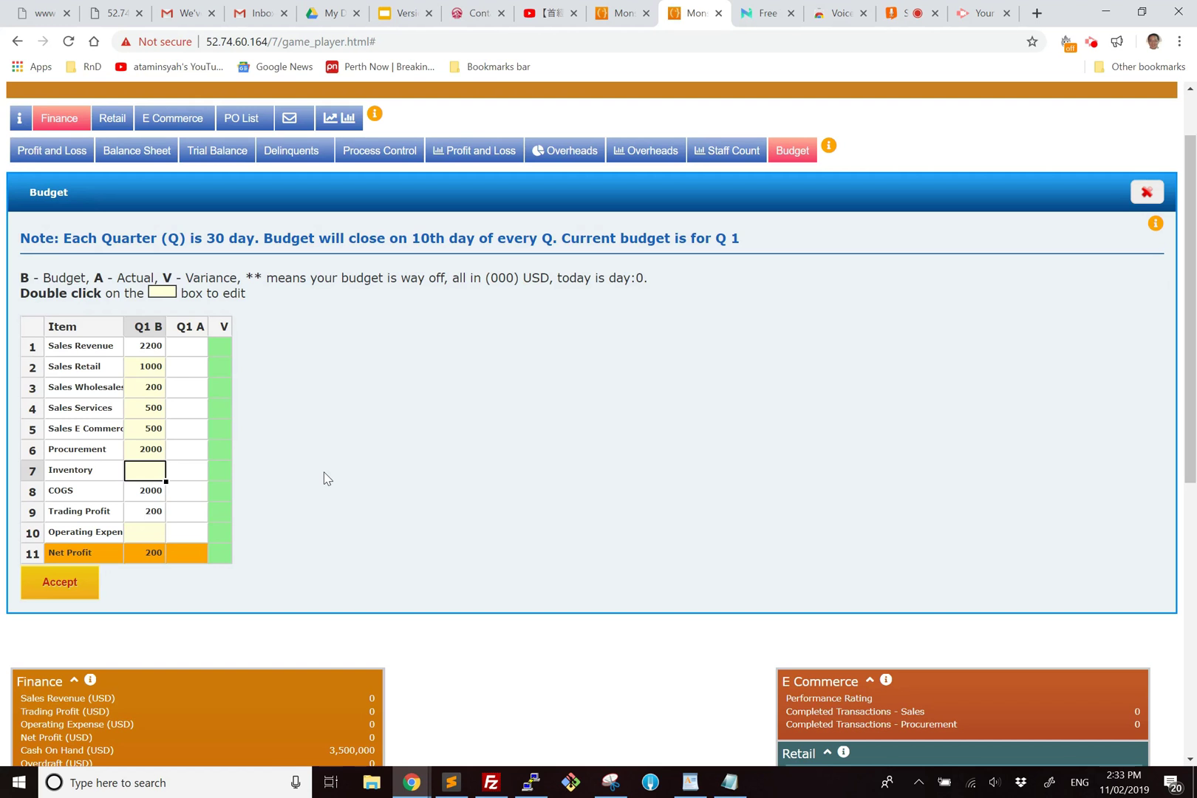
pyautogui.write('0')
pyautogui.click(101, 453)
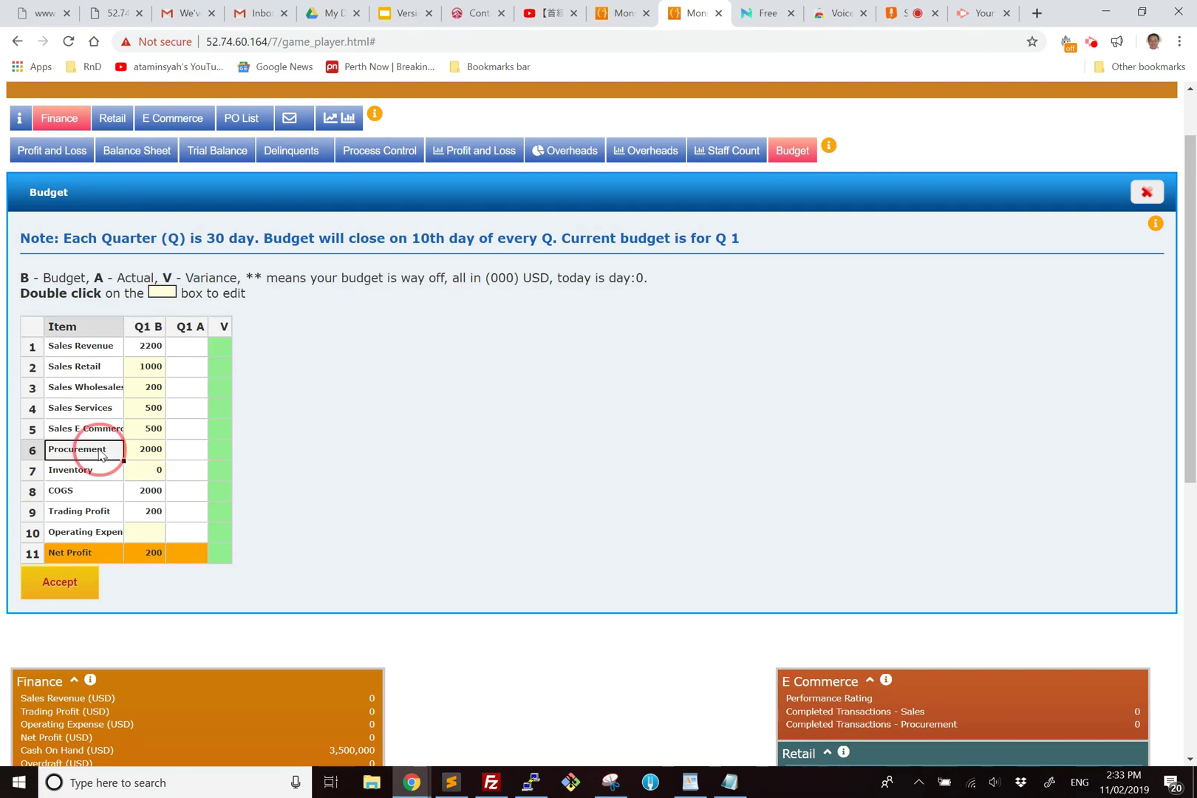
pyautogui.click(90, 492)
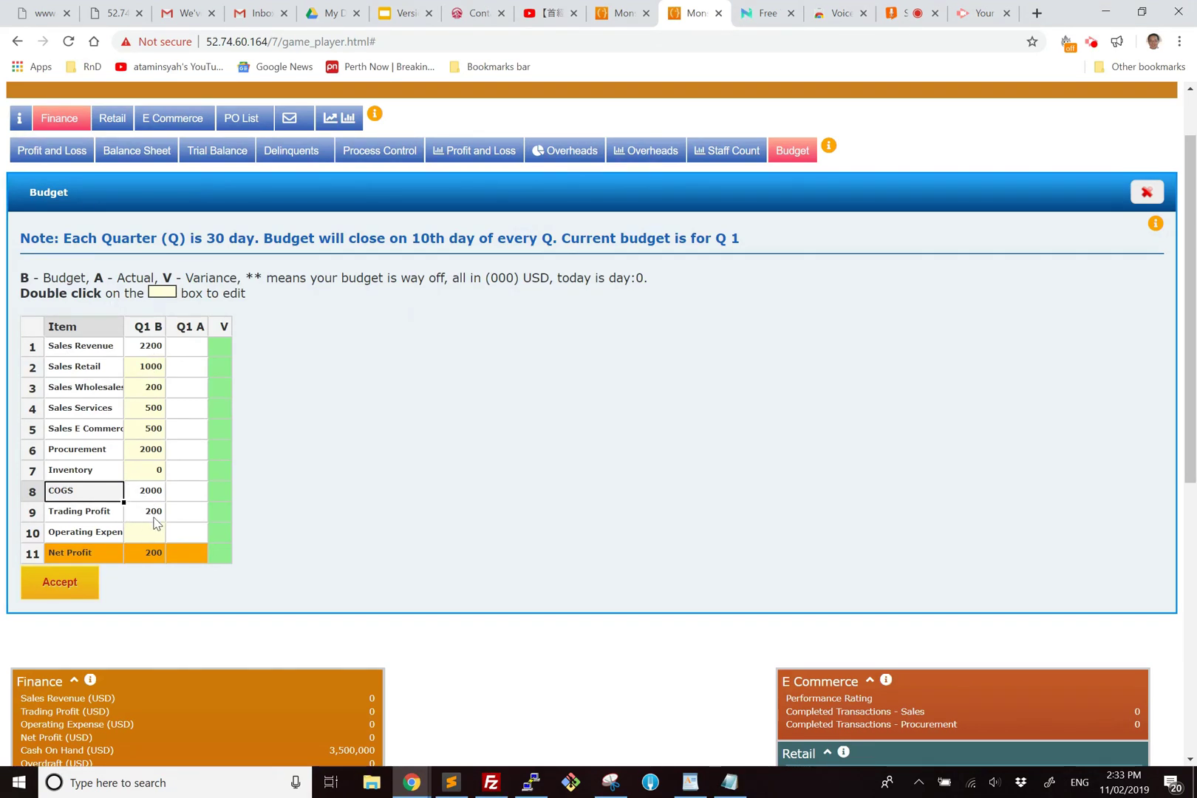
# - Change the Inventory budget to 500, bringing Trading Profit to 700
pyautogui.click(157, 473)
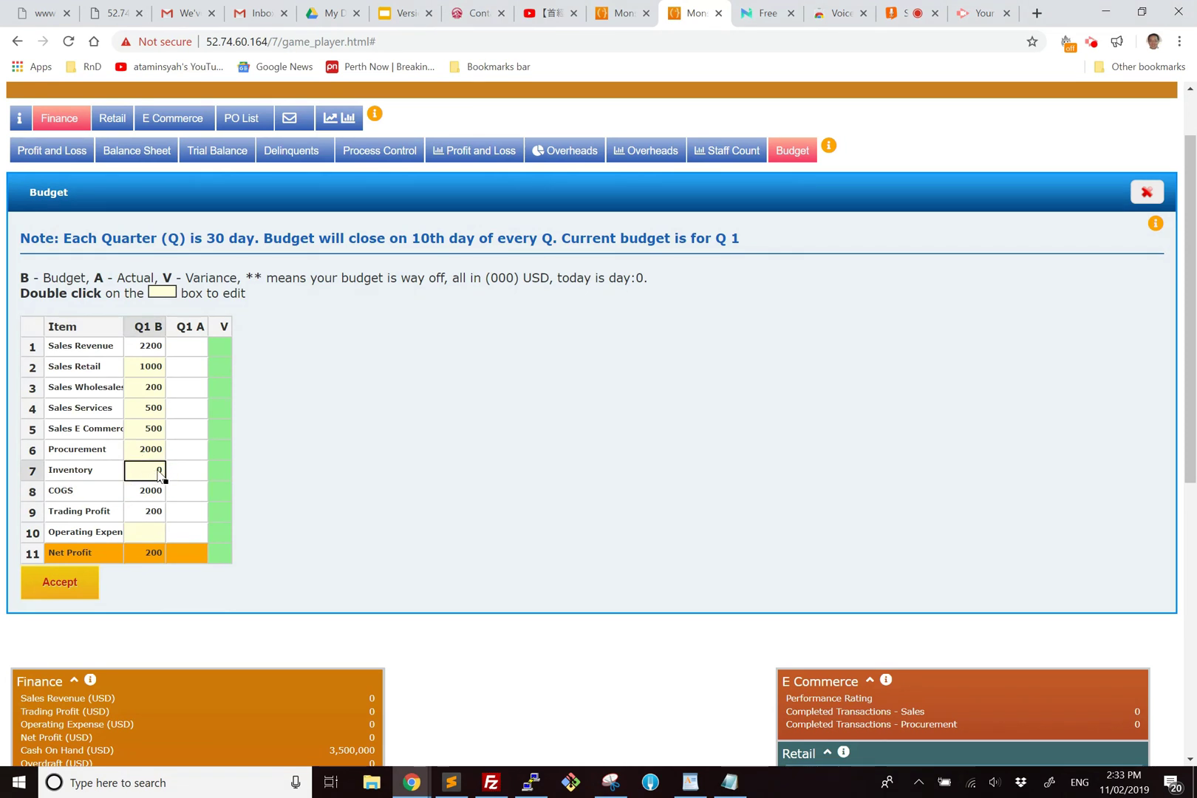
pyautogui.write('500')
pyautogui.click(147, 493)
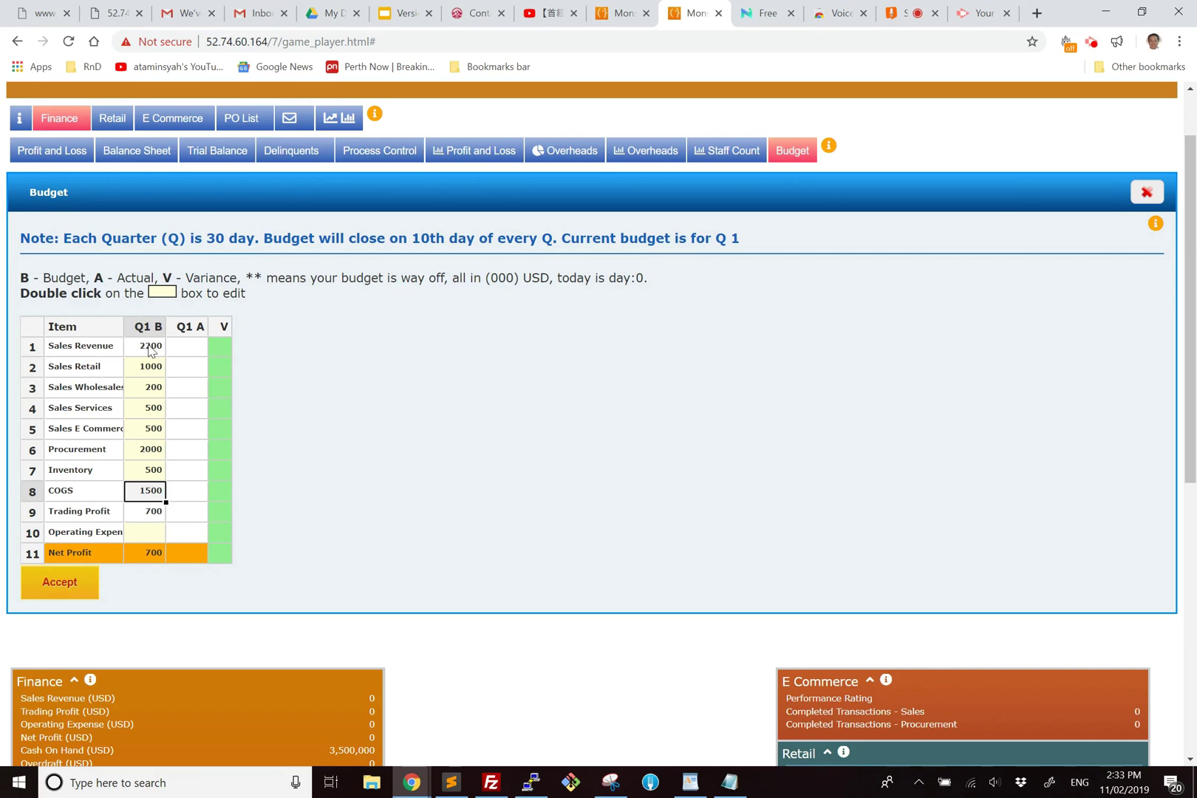
pyautogui.click(153, 514)
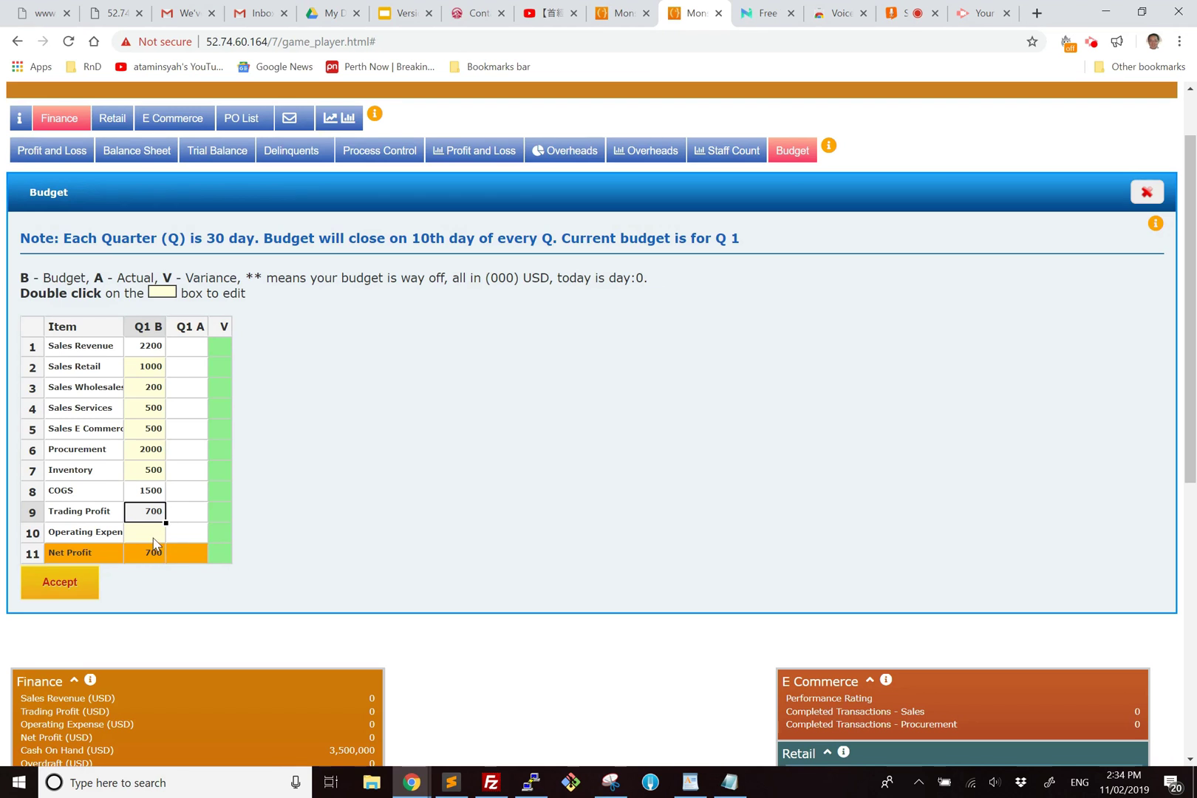
# - Budget Operating Expense at 500 and raise Sales Retail to 4000
pyautogui.click(153, 537)
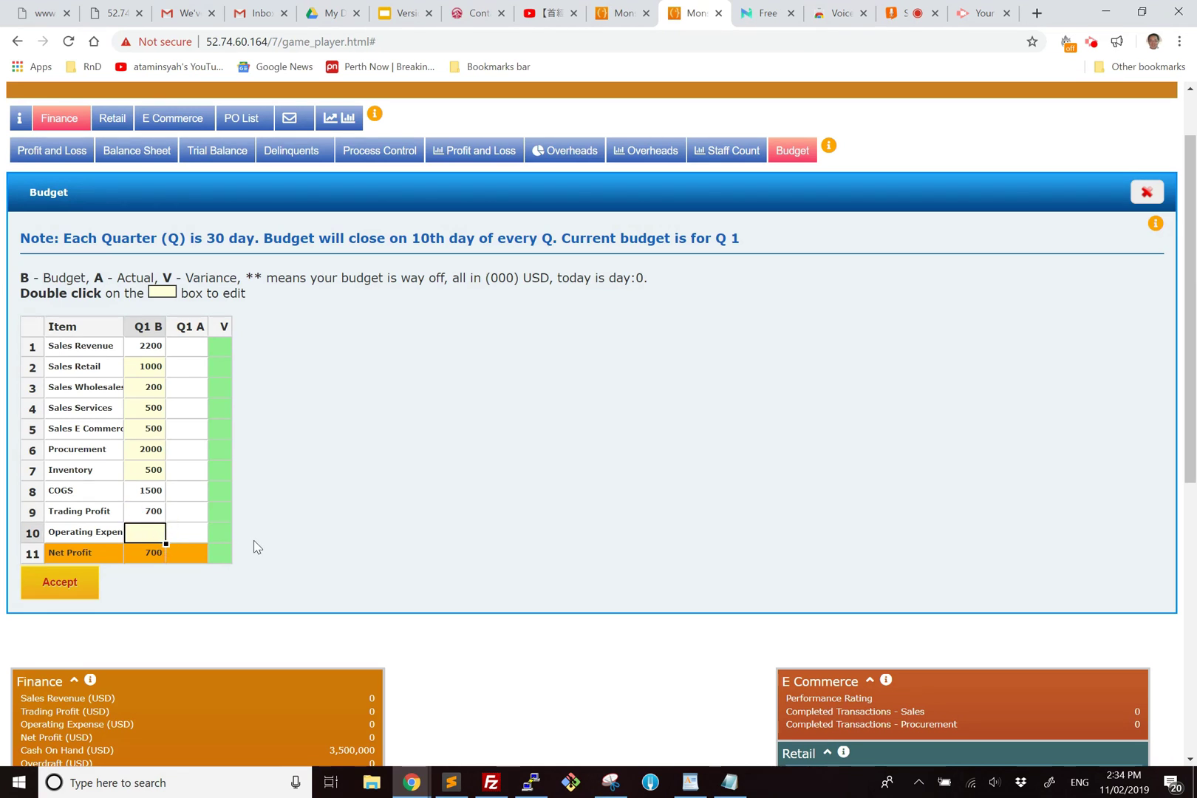
pyautogui.write('500')
pyautogui.press('Return')
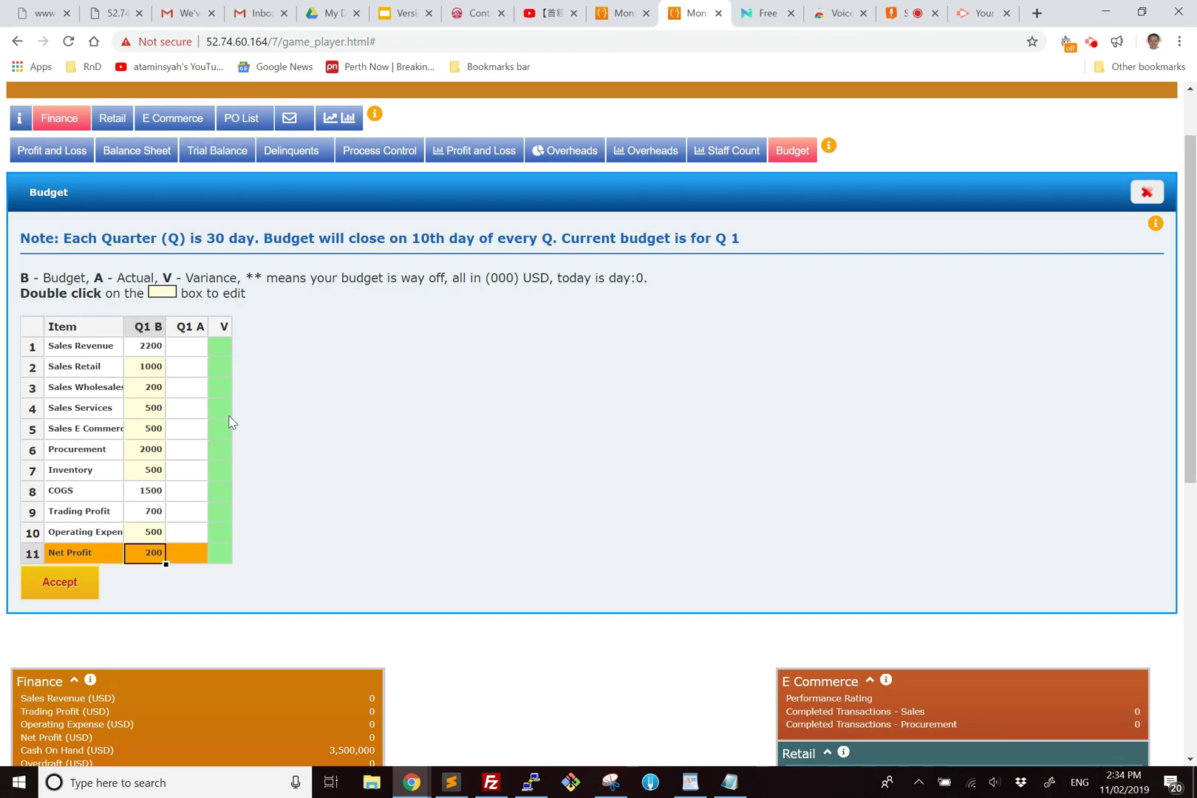
pyautogui.click(152, 366)
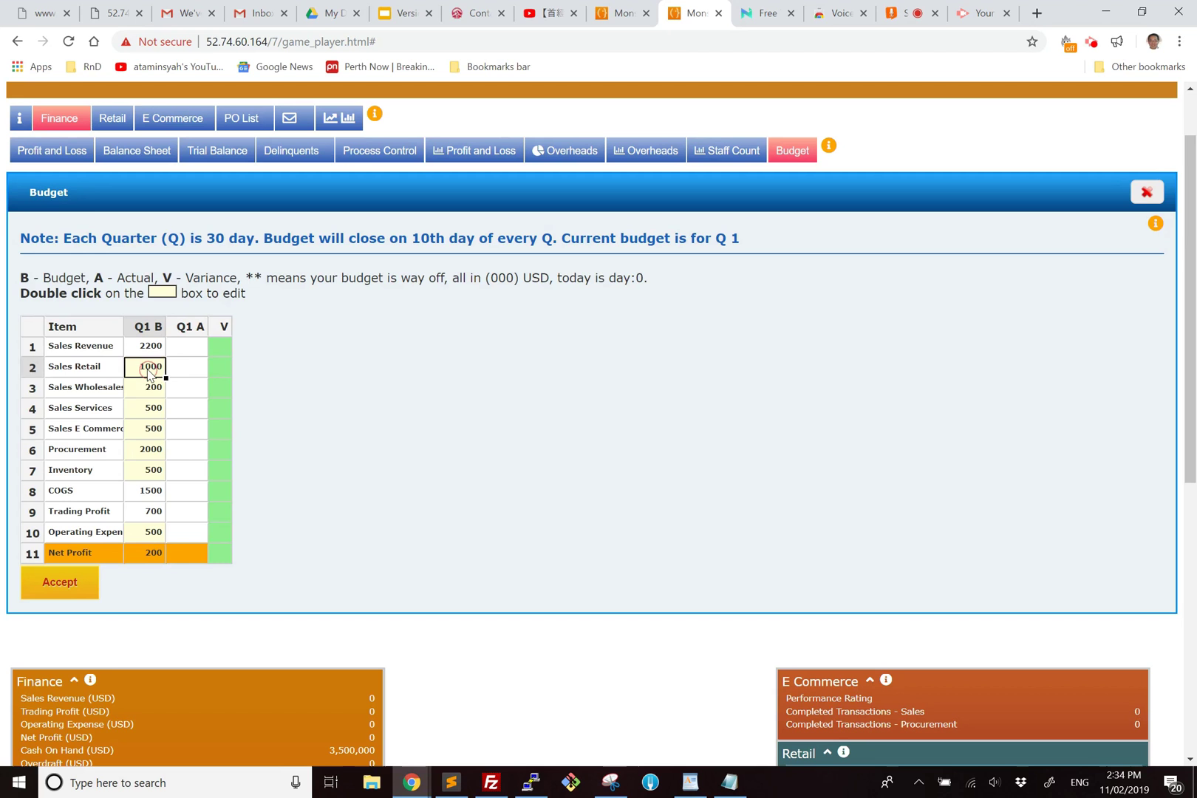
pyautogui.write('2000')
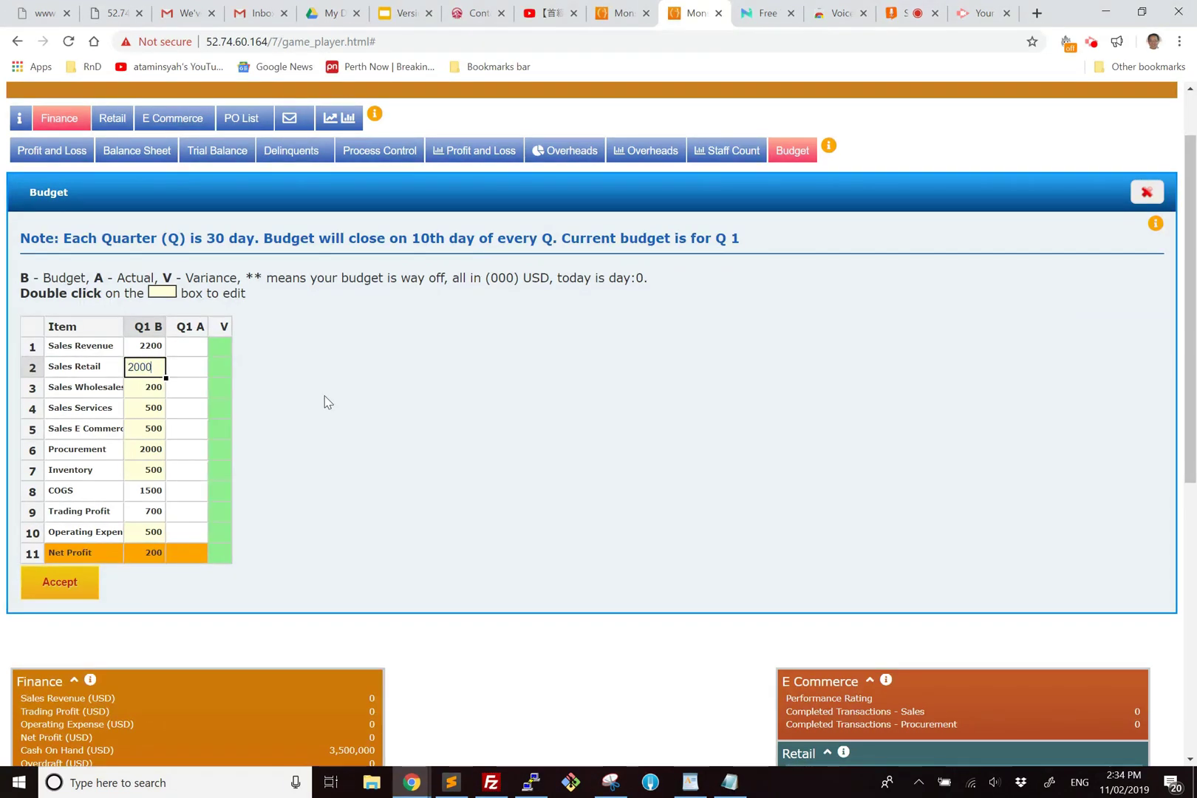
pyautogui.press('Return')
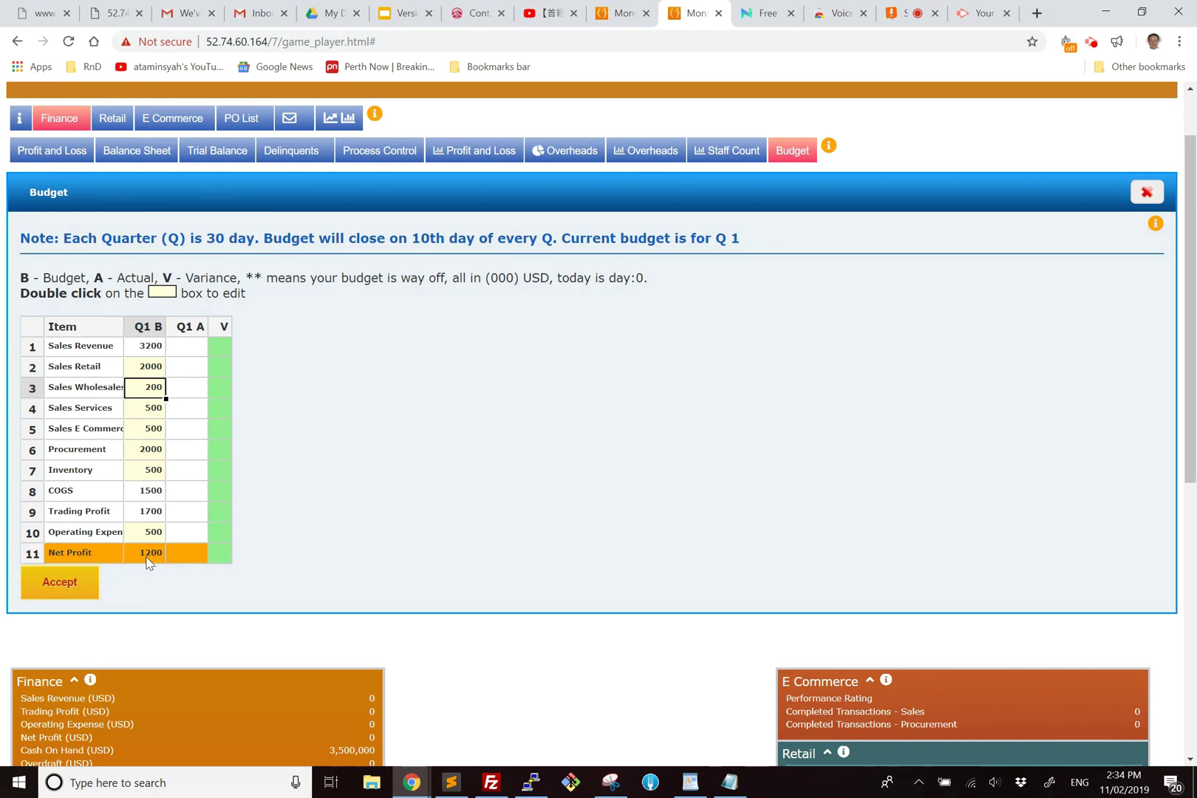
pyautogui.click(156, 371)
pyautogui.write('4000')
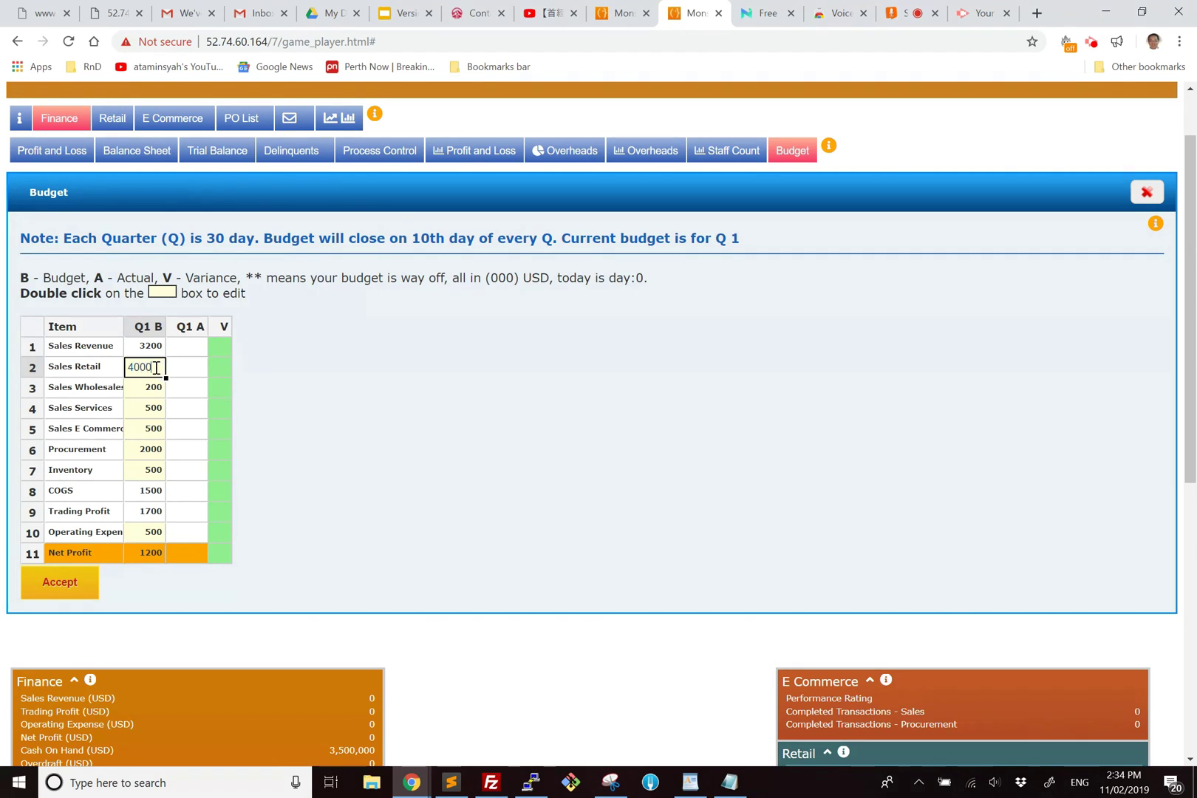
pyautogui.press('Return')
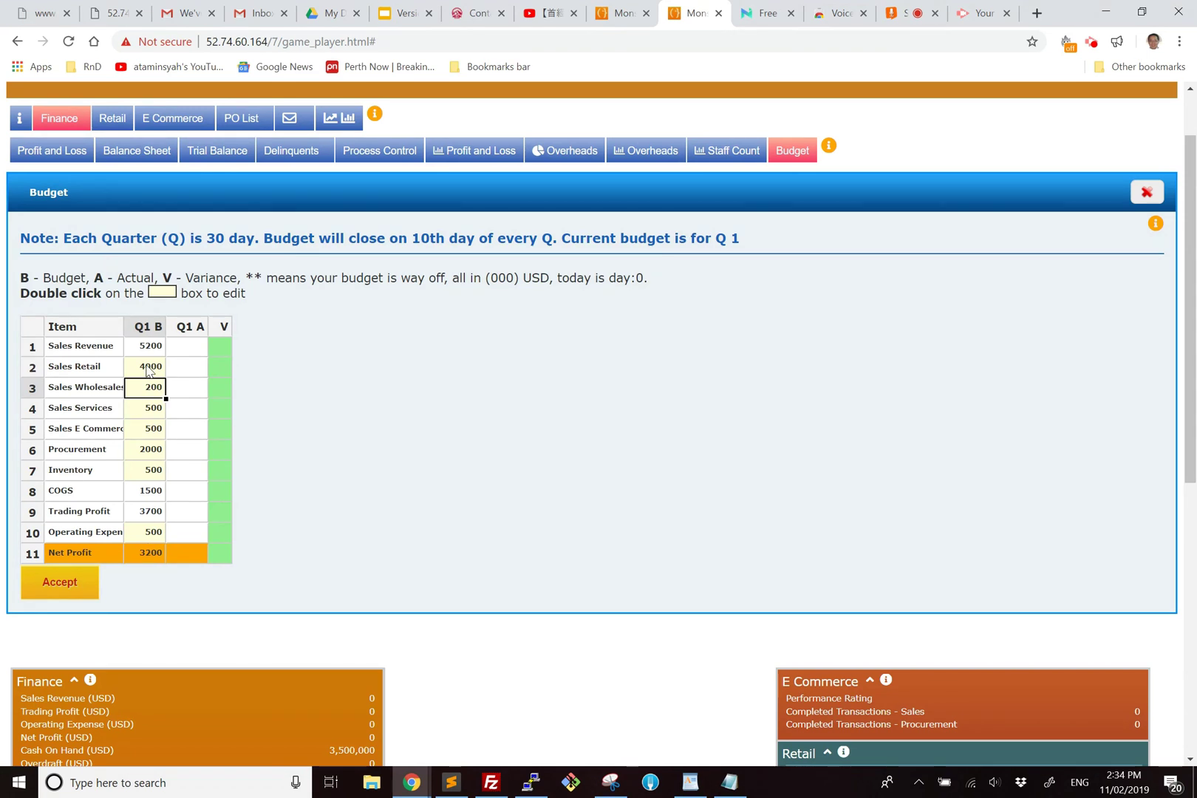
# - Set Procurement to 5000 and Inventory to 1000, then check Net Profit
pyautogui.click(148, 454)
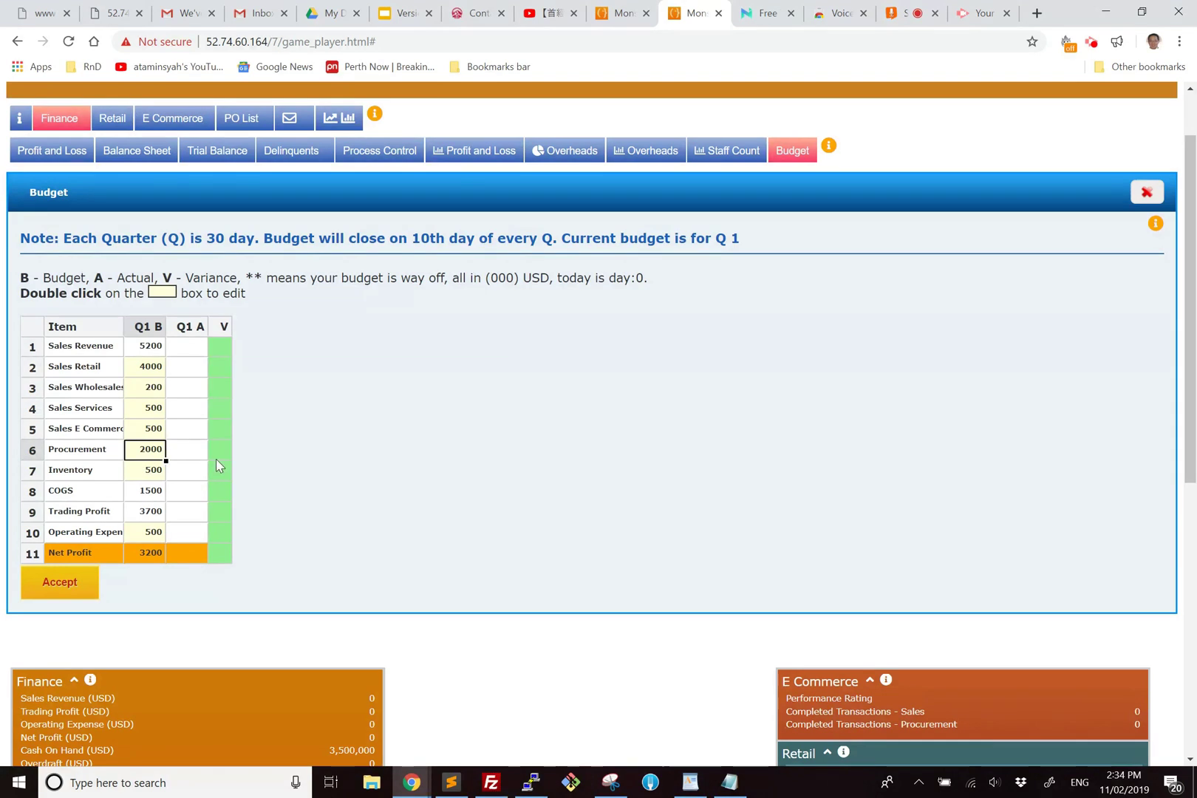
pyautogui.write('500')
pyautogui.press('BackSpace')
pyautogui.press('BackSpace')
pyautogui.press('BackSpace')
pyautogui.write('5000')
pyautogui.press('Return')
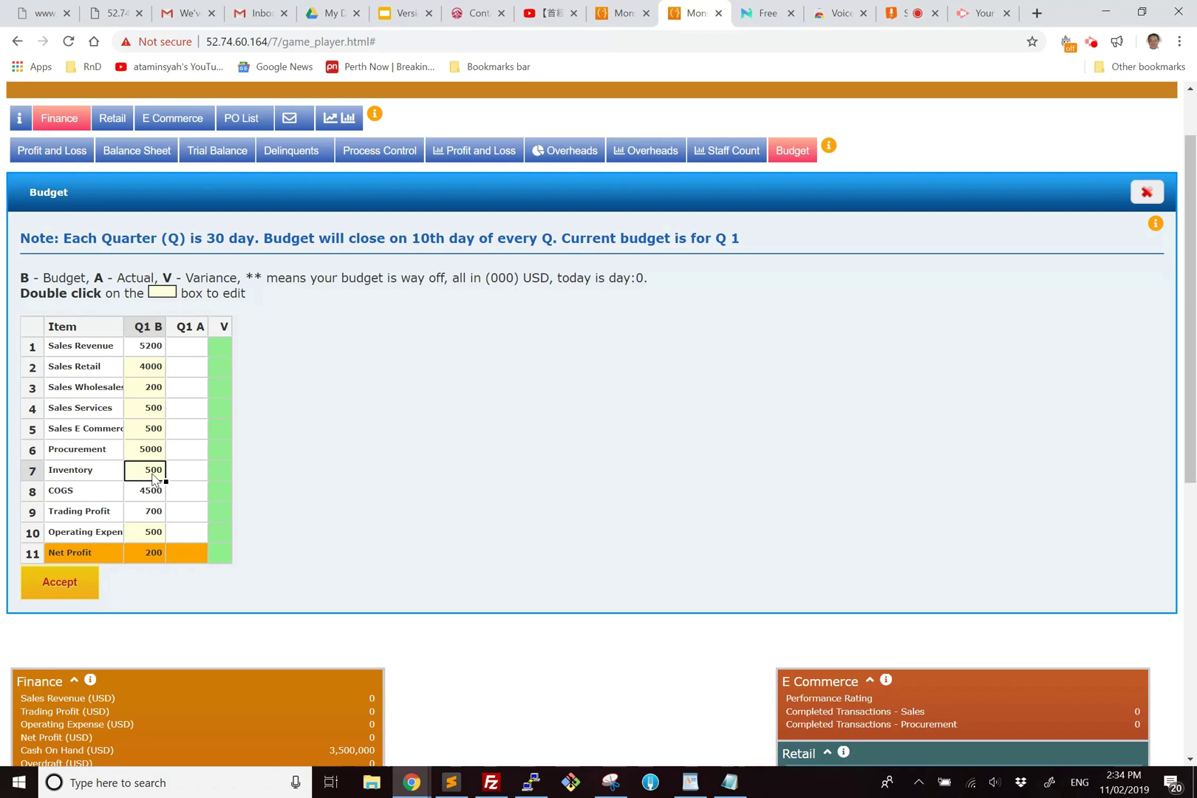
pyautogui.write('1000')
pyautogui.press('Return')
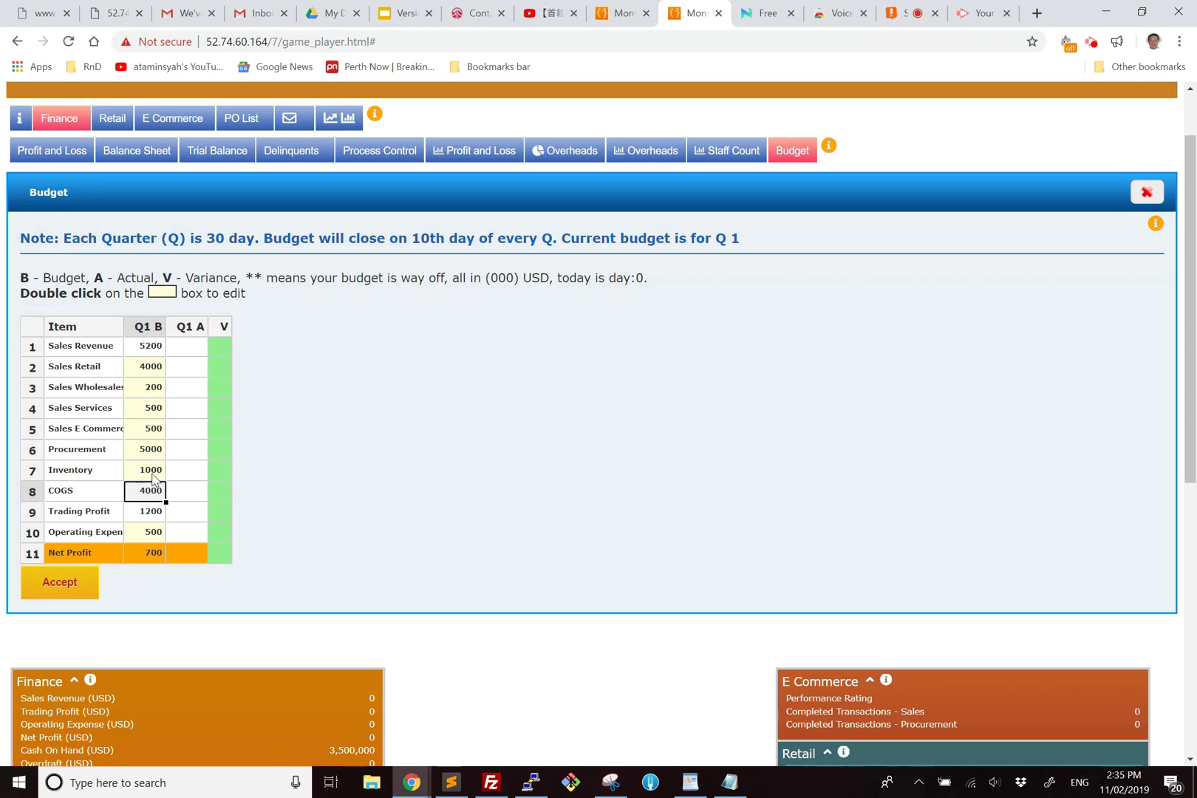
pyautogui.click(155, 555)
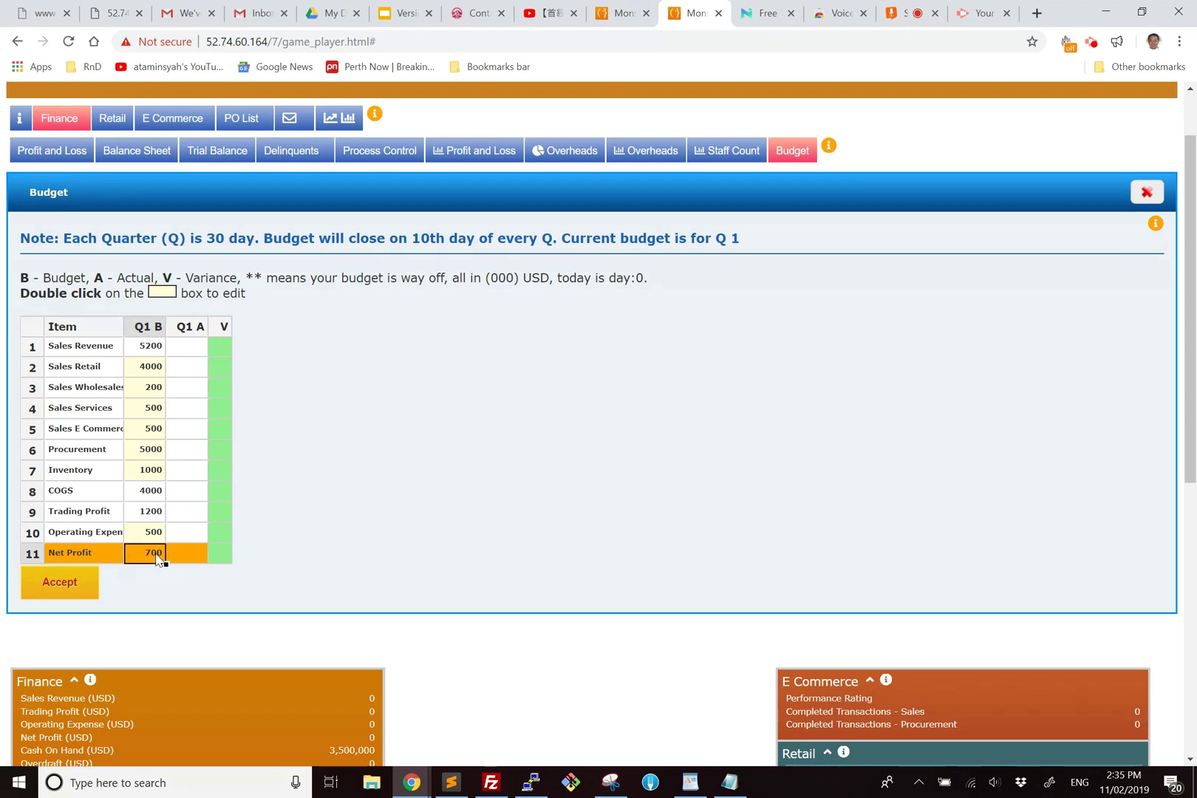
# - Set Sales E Commerce 800, Procurement 6000 and Inventory 1500, giving Net Profit 500
pyautogui.click(162, 435)
pyautogui.write('800')
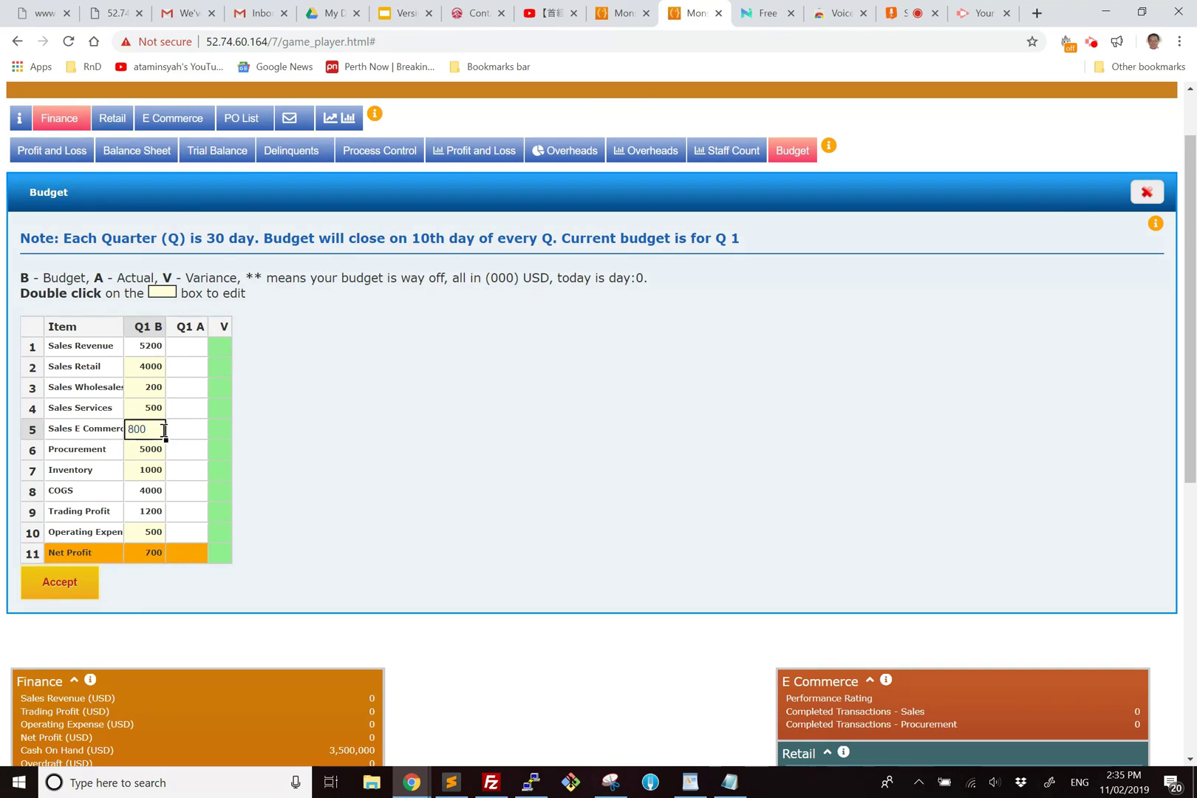
pyautogui.press('Return')
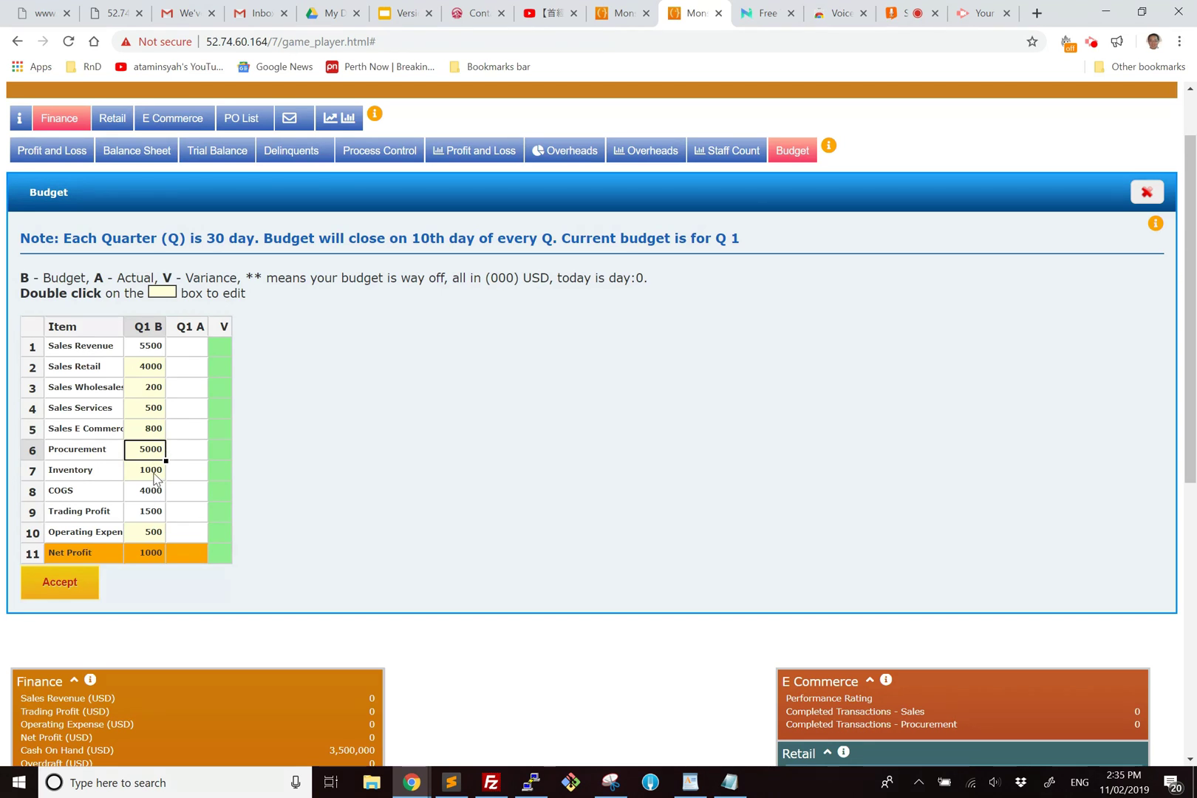
pyautogui.click(157, 471)
pyautogui.write('1200')
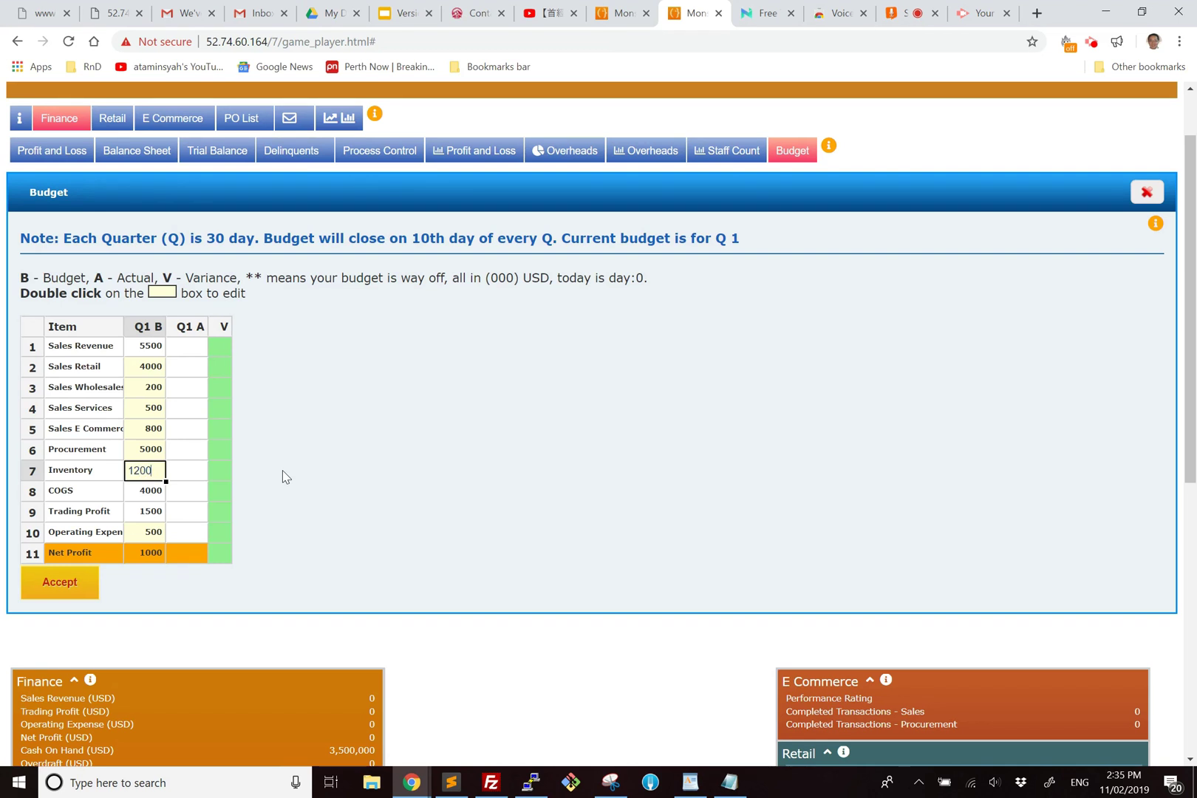
pyautogui.press('BackSpace')
pyautogui.press('BackSpace')
pyautogui.press('BackSpace')
pyautogui.press('BackSpace')
pyautogui.click(153, 450)
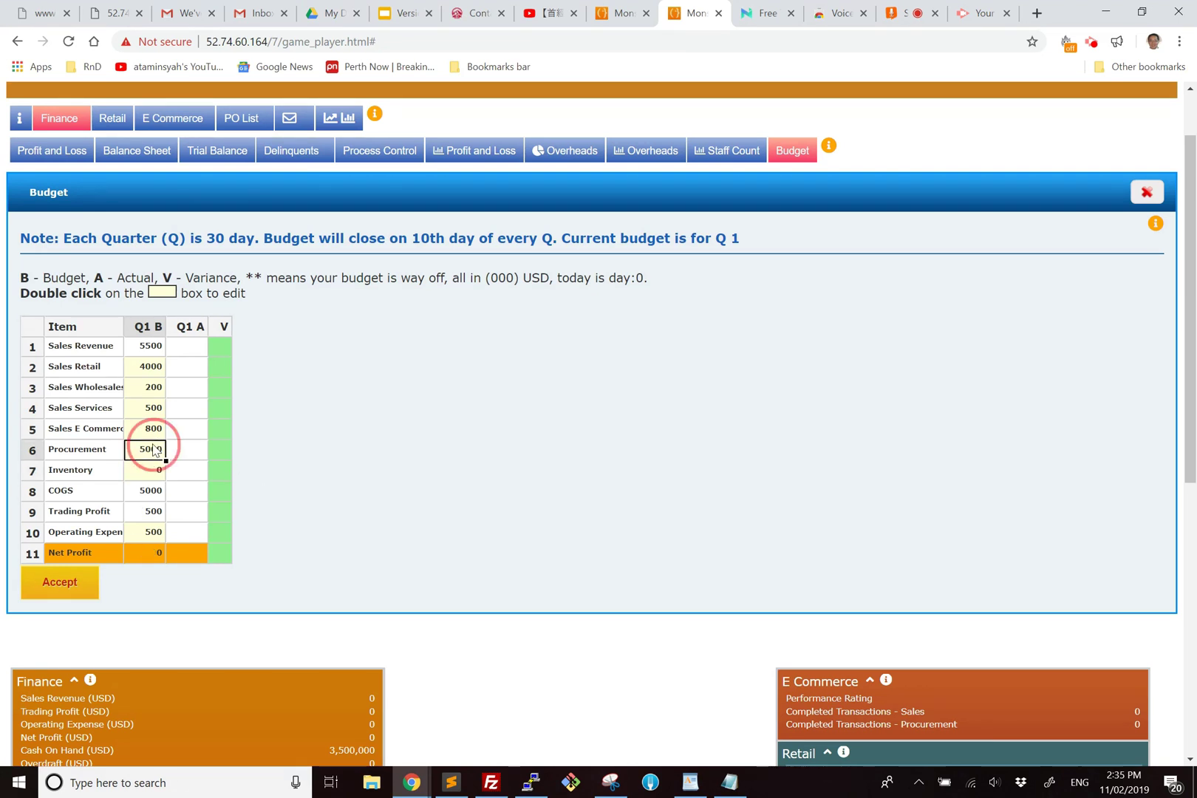
pyautogui.write('60')
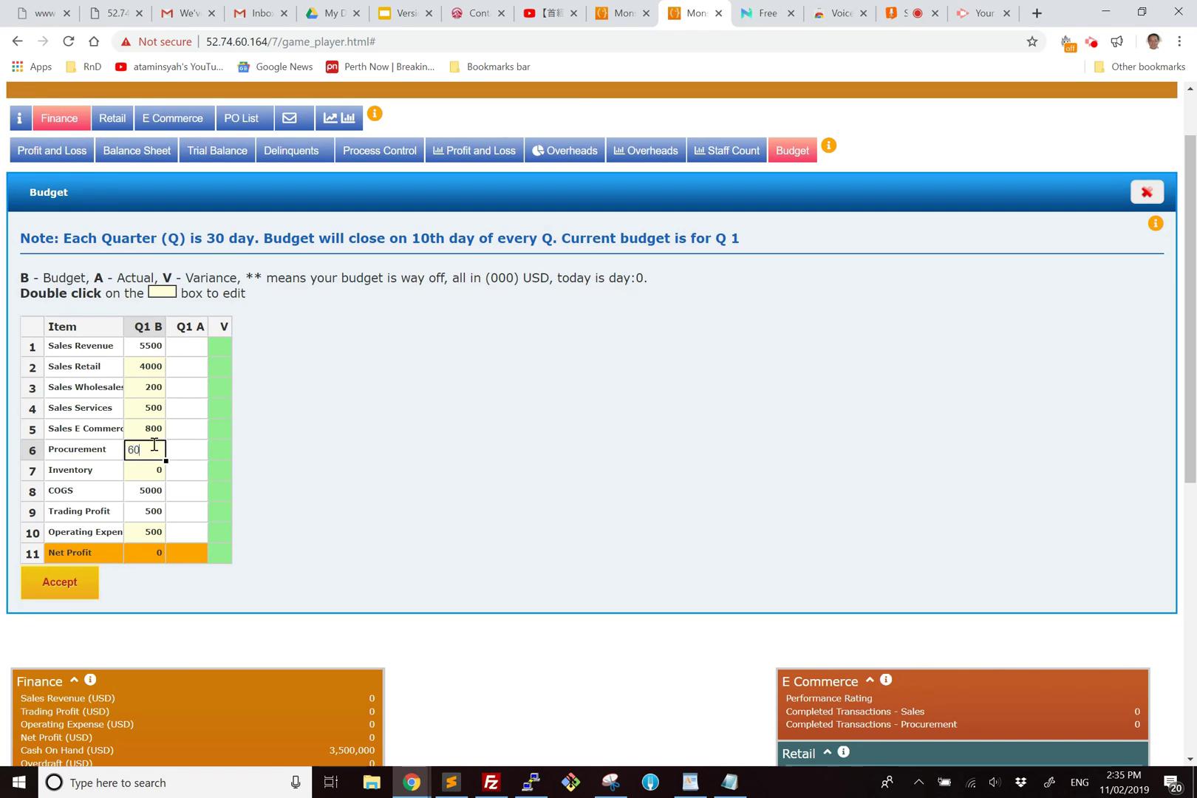
pyautogui.write('00')
pyautogui.click(156, 473)
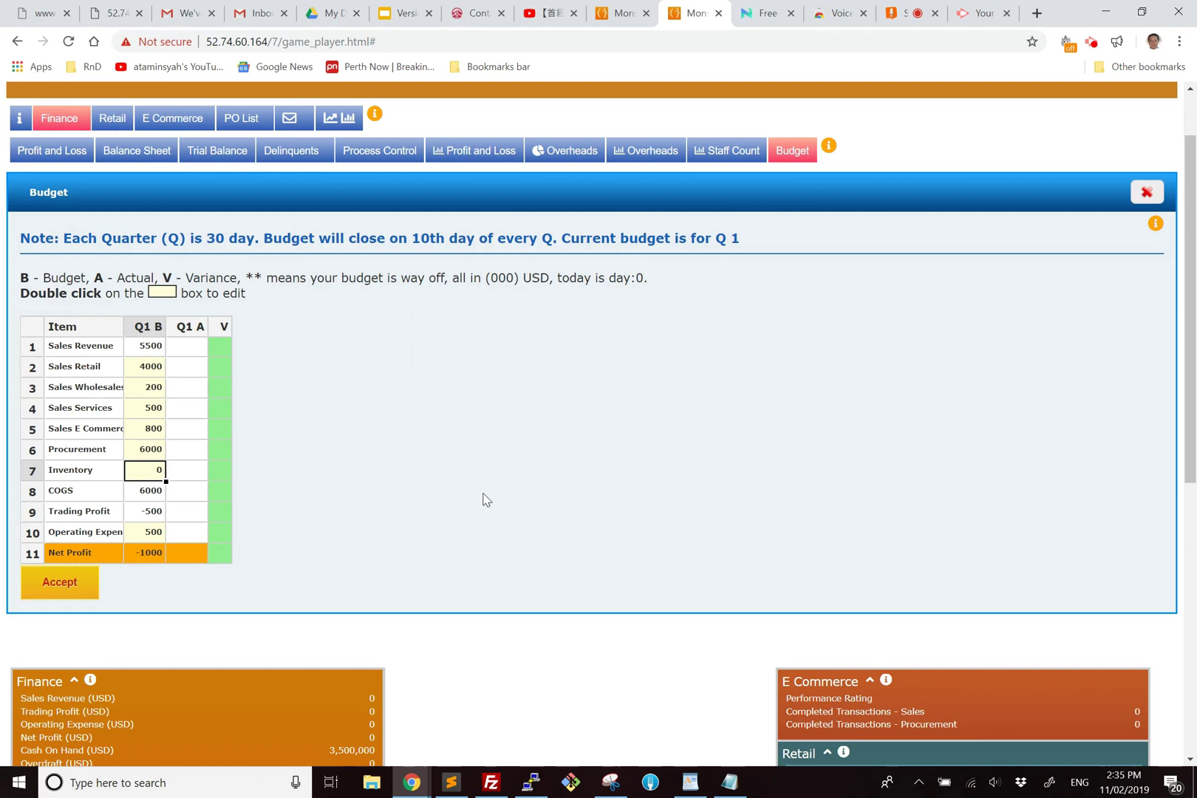
pyautogui.write('1500')
pyautogui.press('Return')
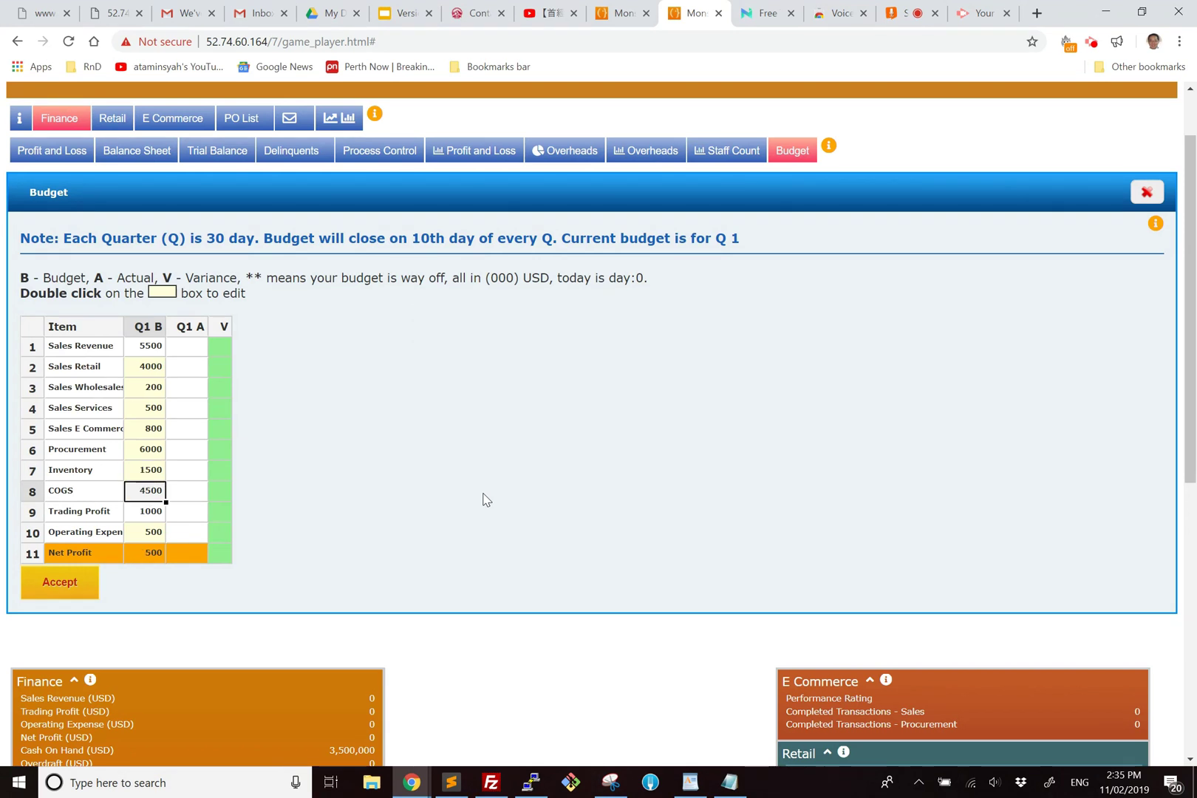
pyautogui.click(153, 560)
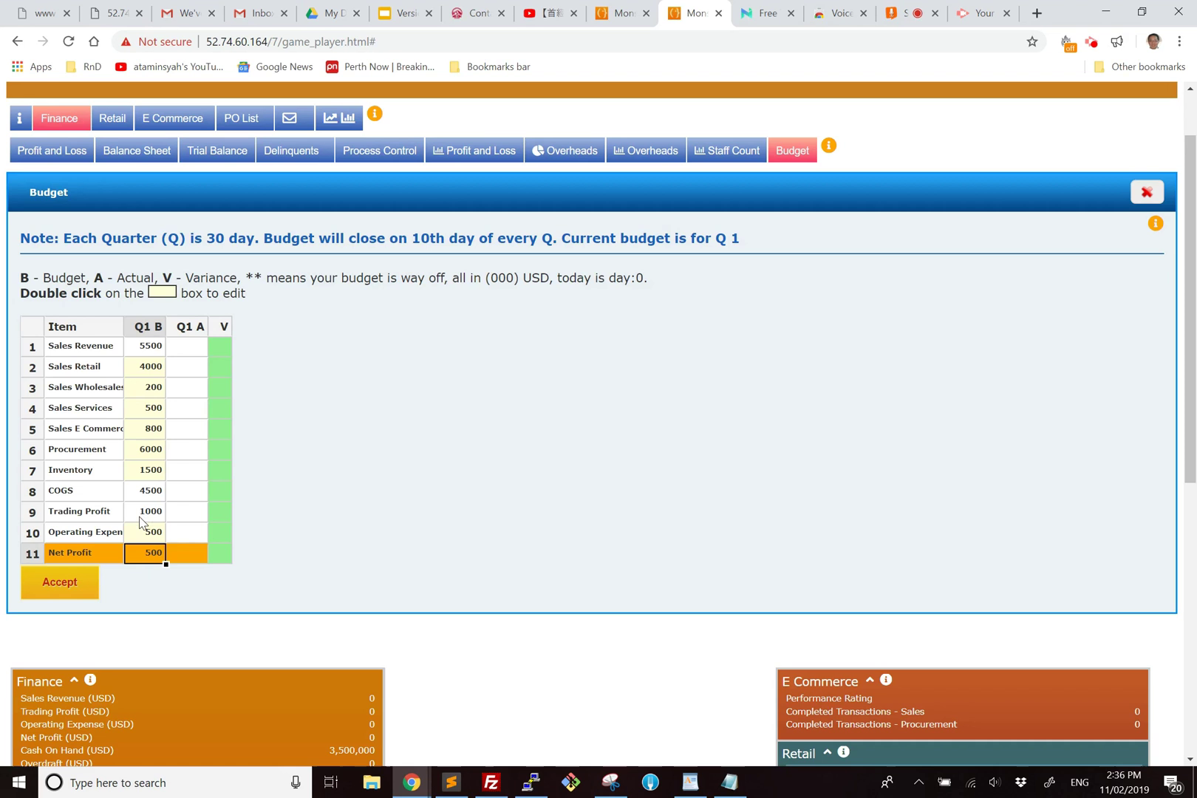
# - Accept the Q1 budget and highlight the note about when it closes
pyautogui.click(66, 587)
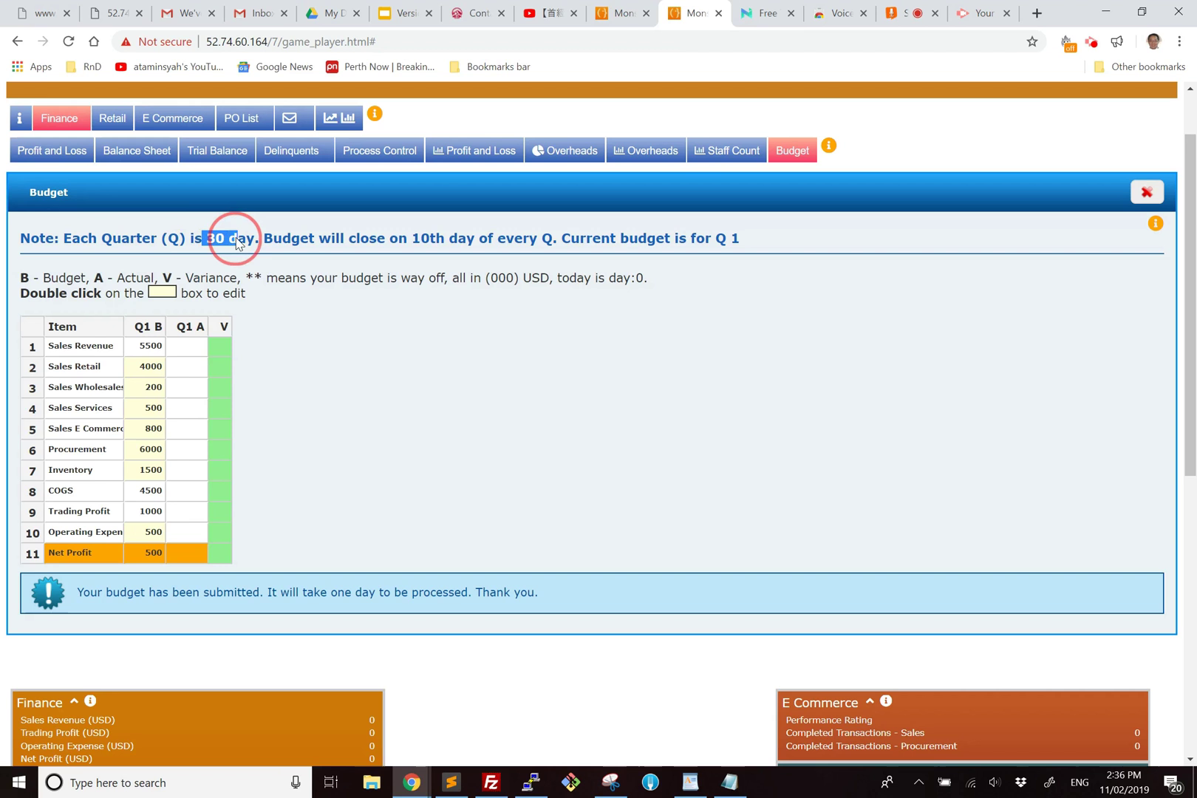
pyautogui.moveTo(283, 246); pyautogui.dragTo(557, 247)
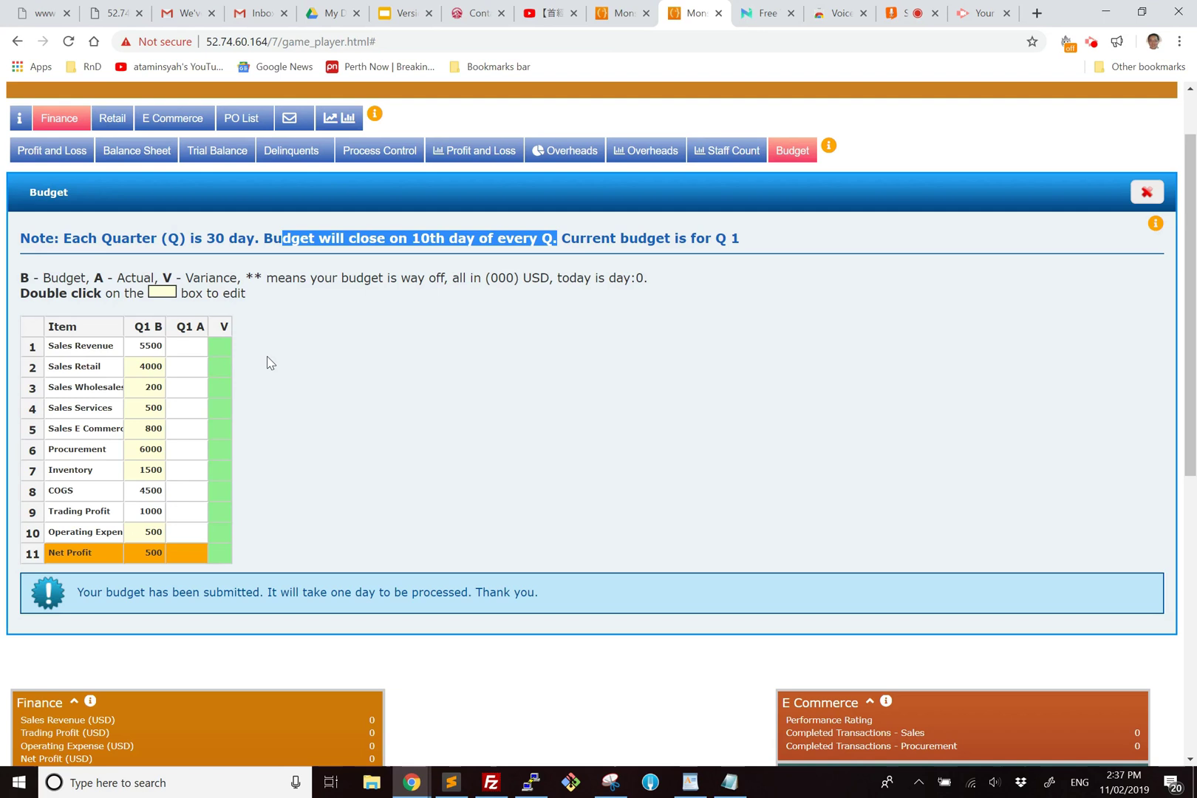
# - From the game admin page, run the game
pyautogui.click(617, 15)
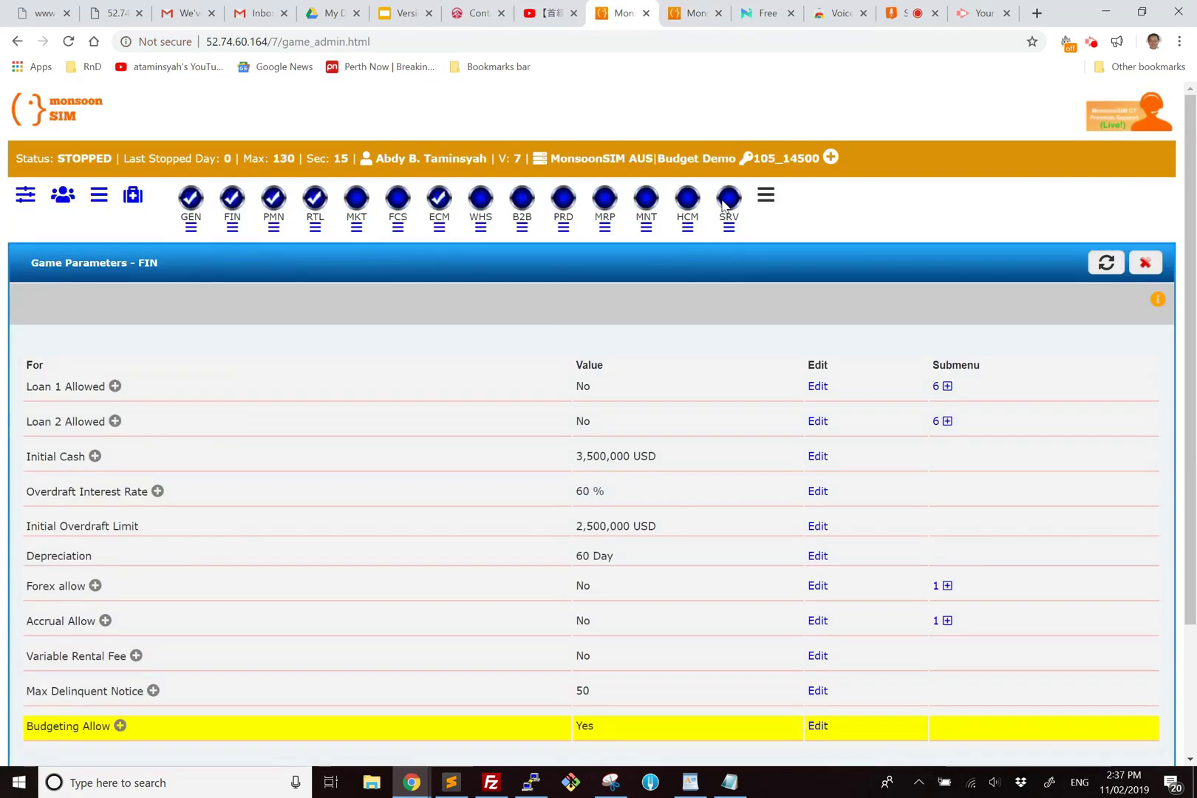
pyautogui.click(763, 200)
pyautogui.click(768, 218)
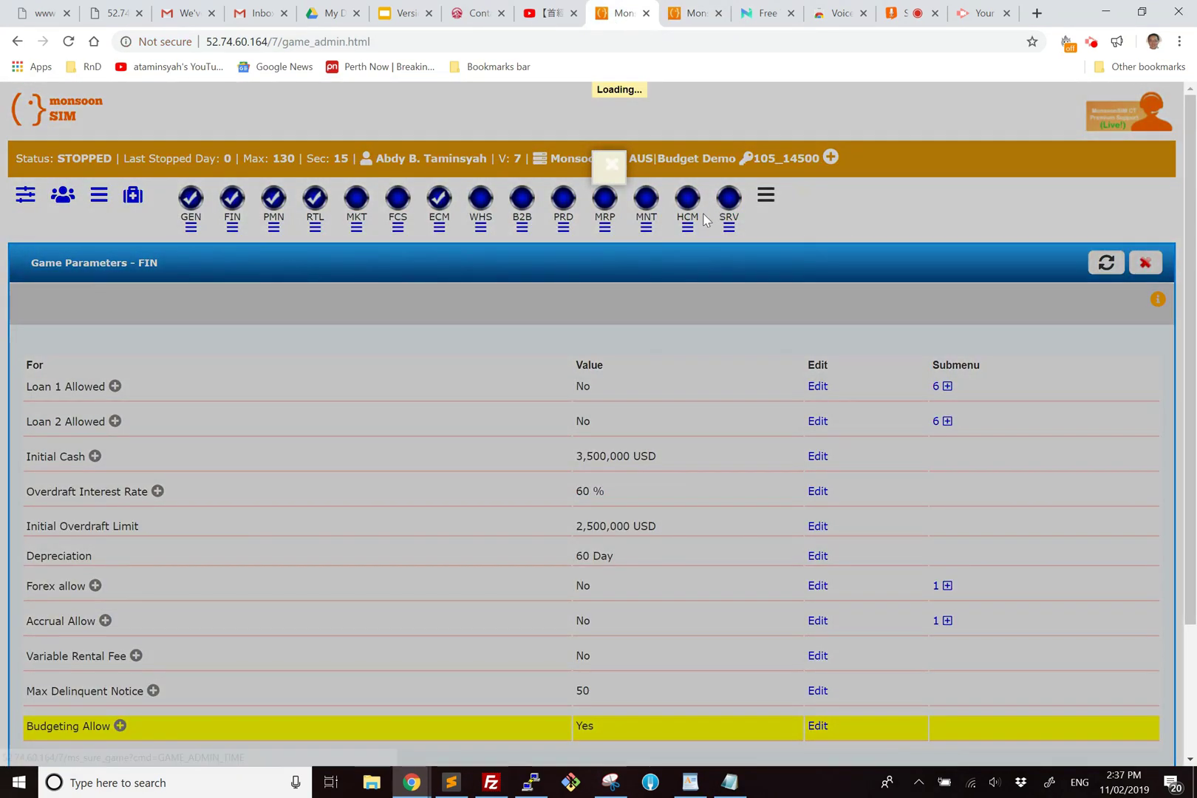
pyautogui.click(711, 444)
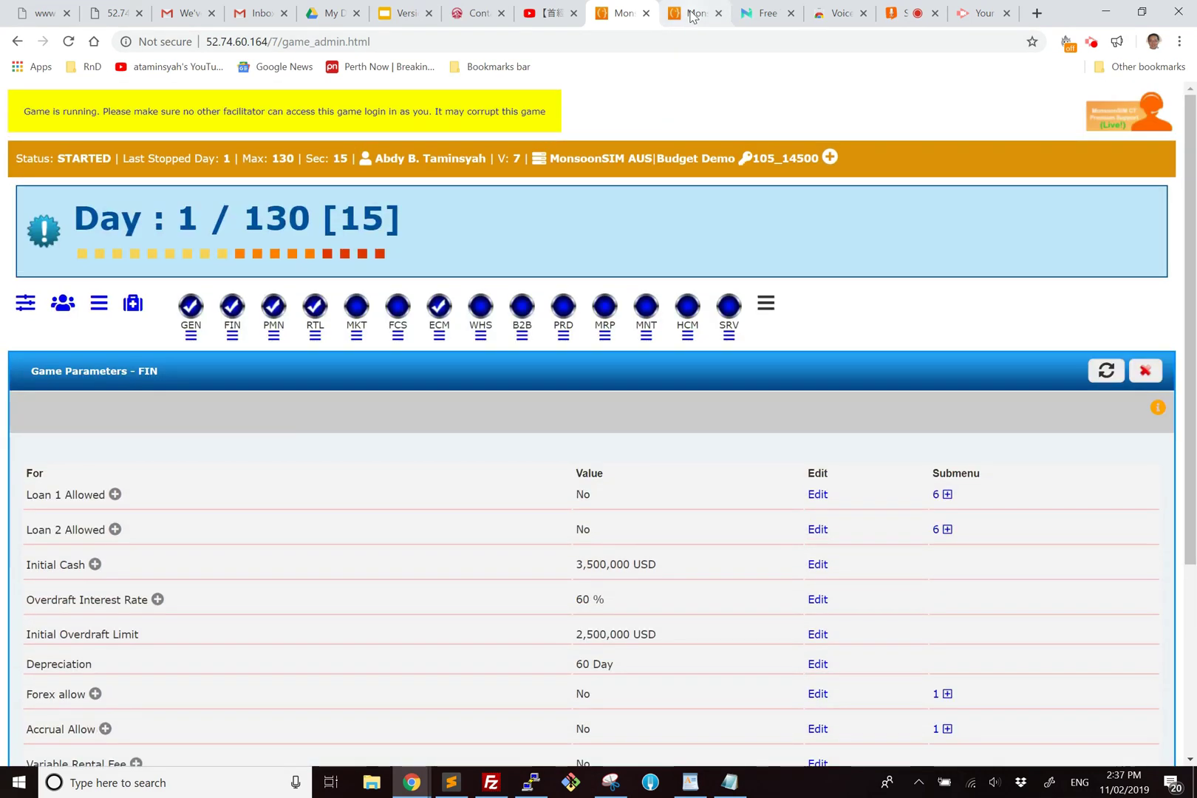
# - Reload the player's Q1 budget to see actuals, e.g. Net Profit 119 versus 500
pyautogui.click(694, 14)
pyautogui.click(350, 335)
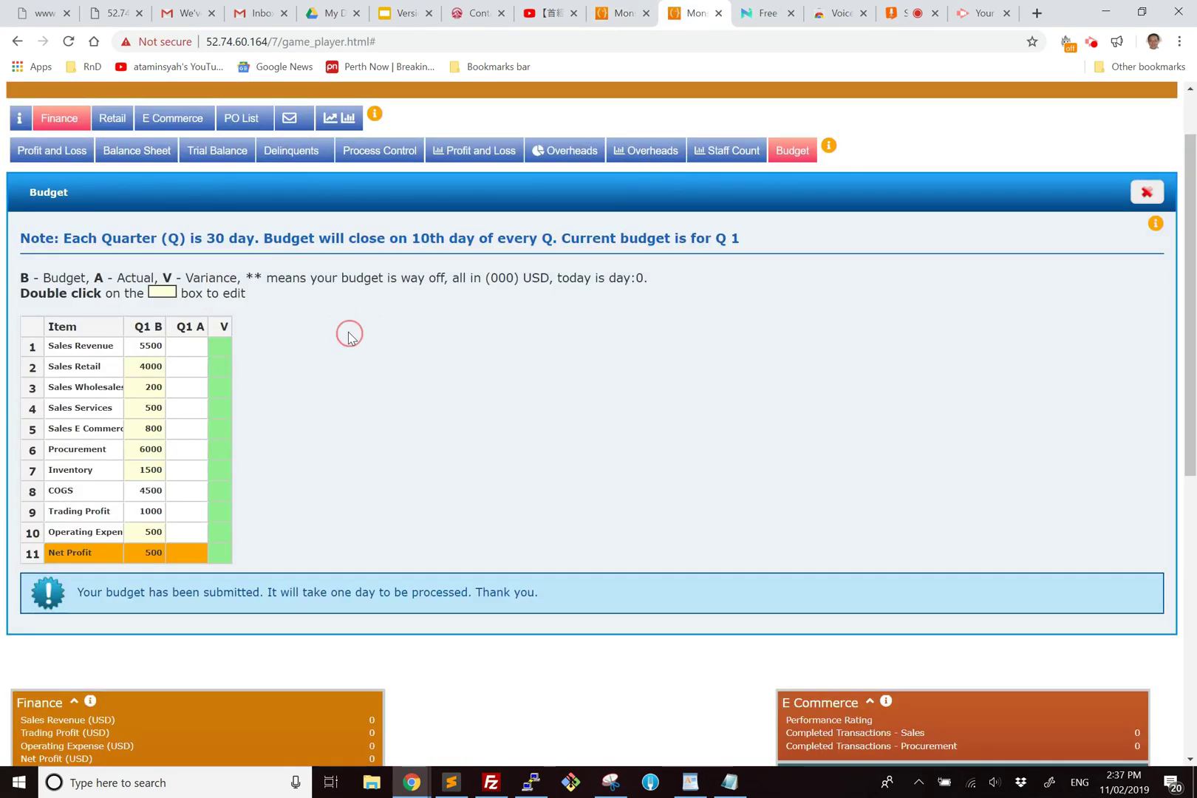
pyautogui.click(786, 154)
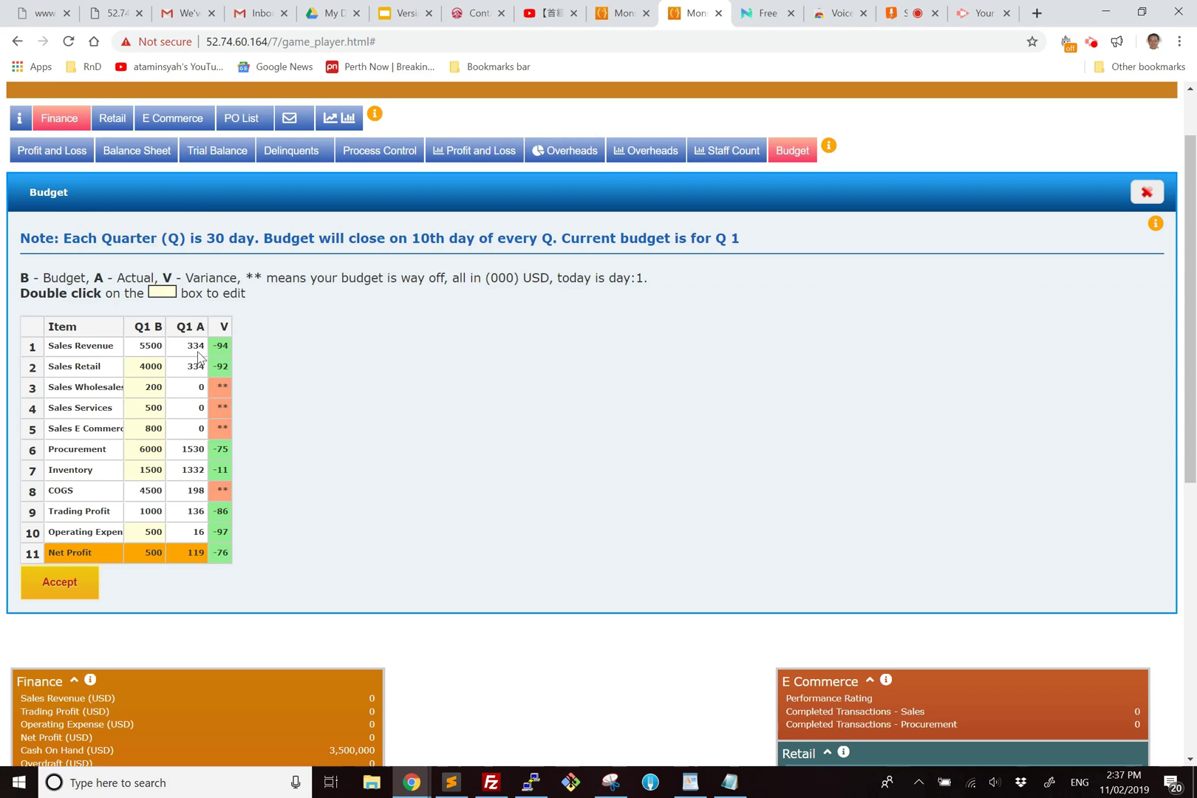
pyautogui.scroll(2, 131, 139)
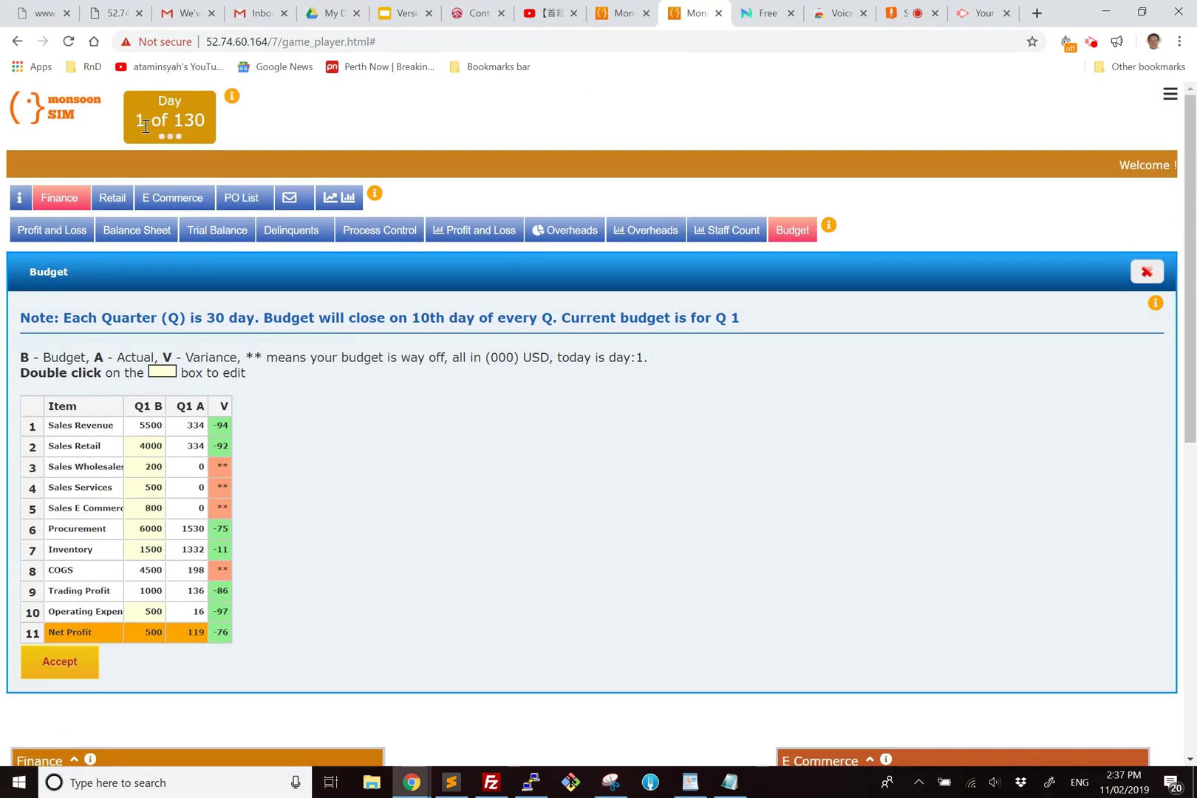
pyautogui.scroll(-2, 195, 348)
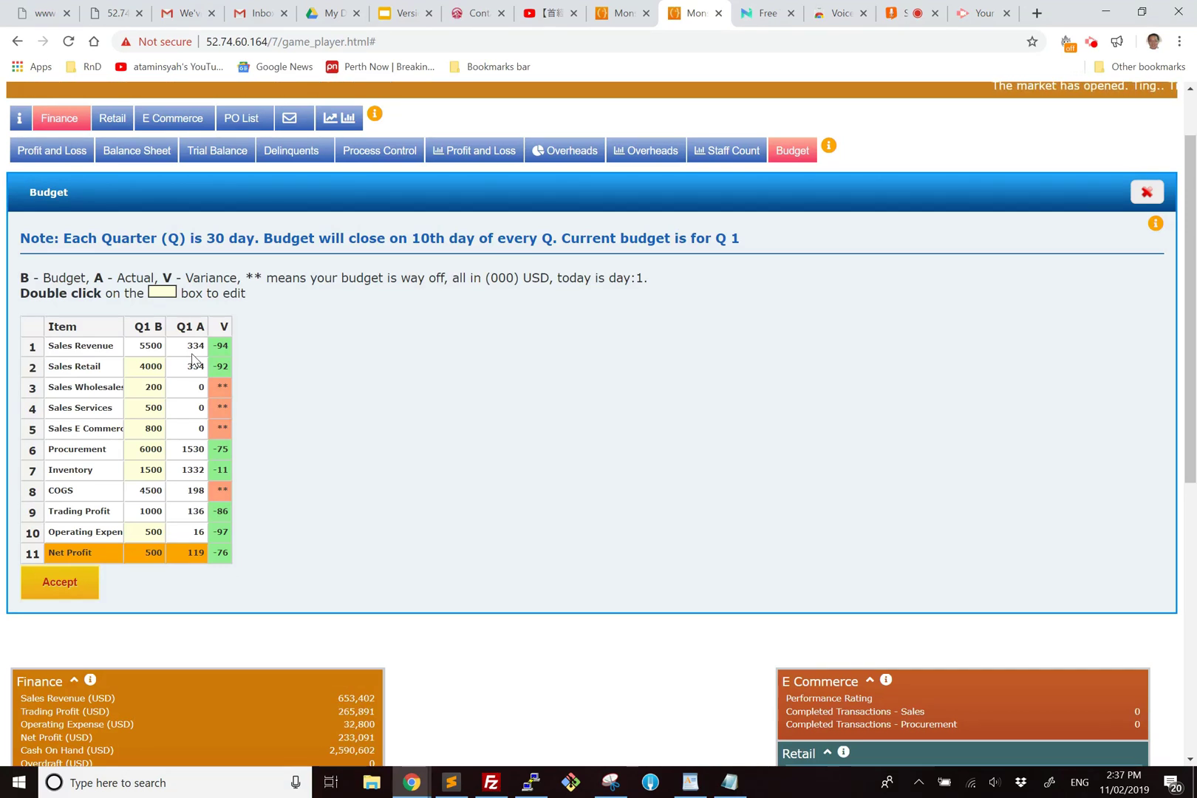
pyautogui.scroll(1, 342, 395)
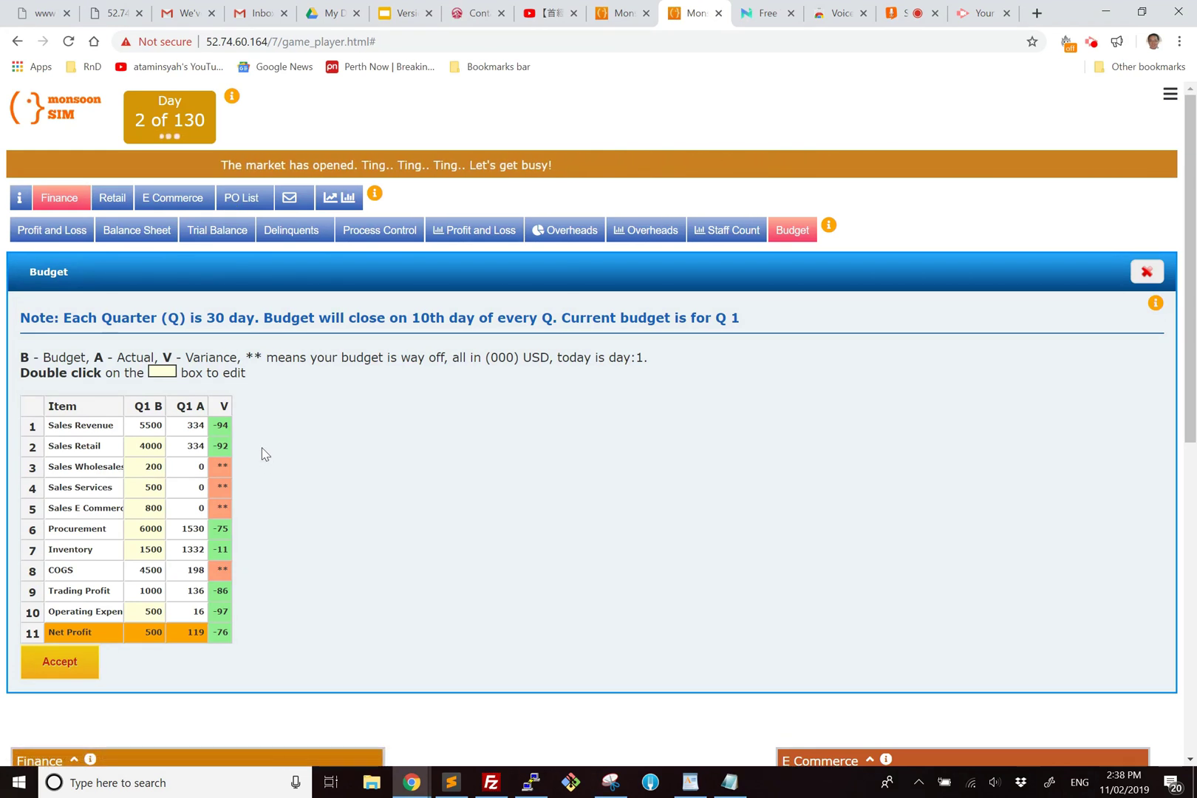
# - Change the Sales Retail Q1 budget to 5000, giving Sales Revenue 6500 and Net Profit 1500
pyautogui.click(156, 451)
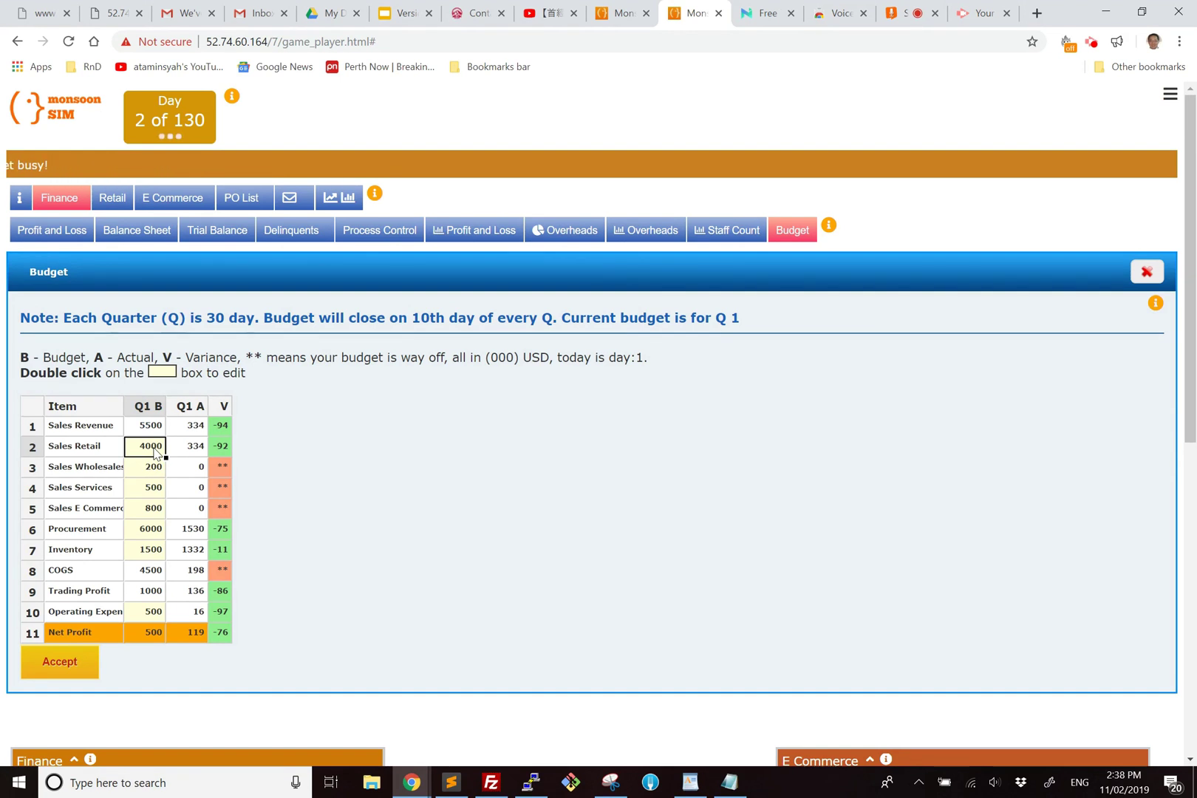
pyautogui.write('5000')
pyautogui.press('Return')
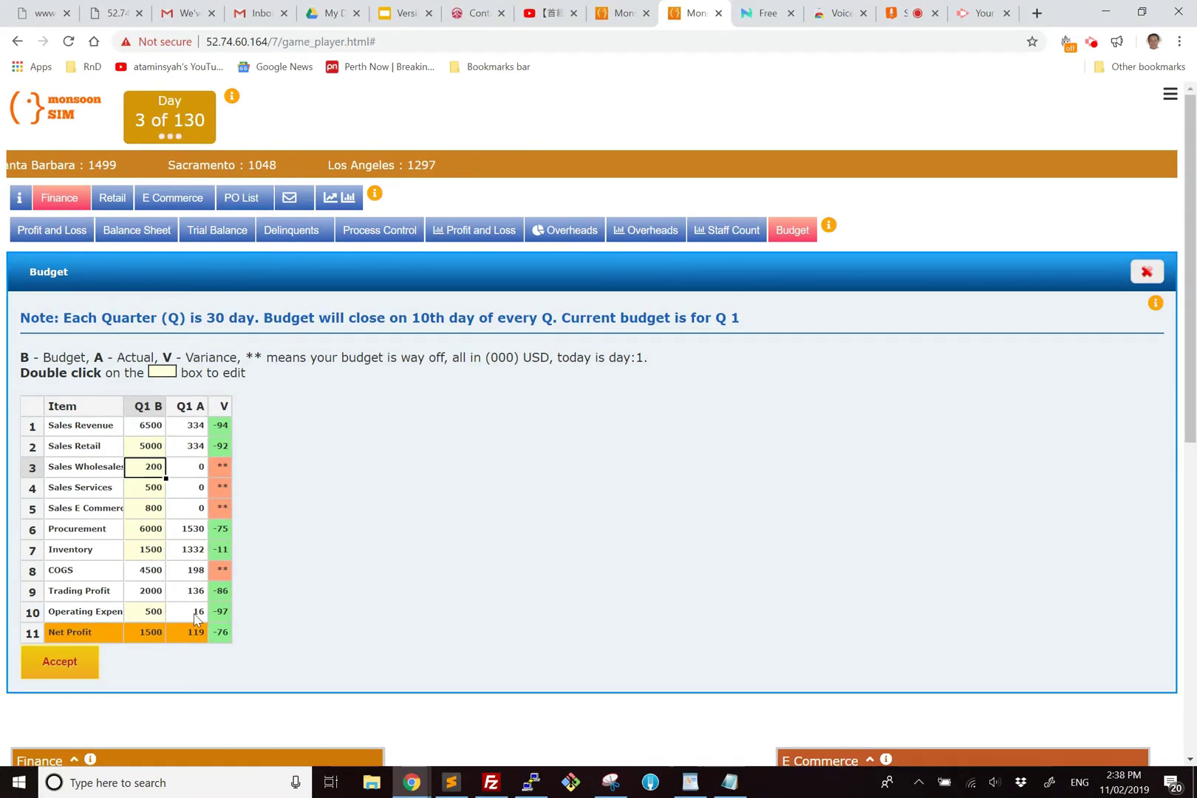
pyautogui.scroll(-1, 291, 555)
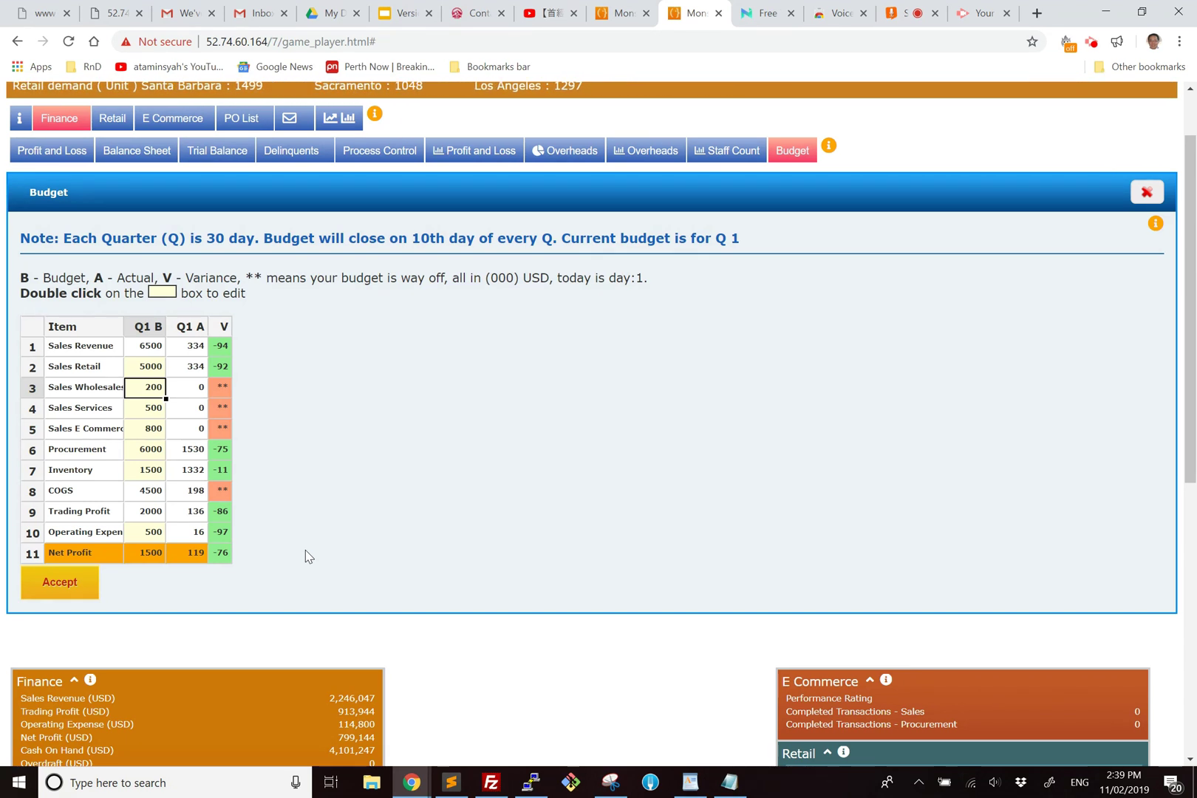
pyautogui.scroll(1, 306, 549)
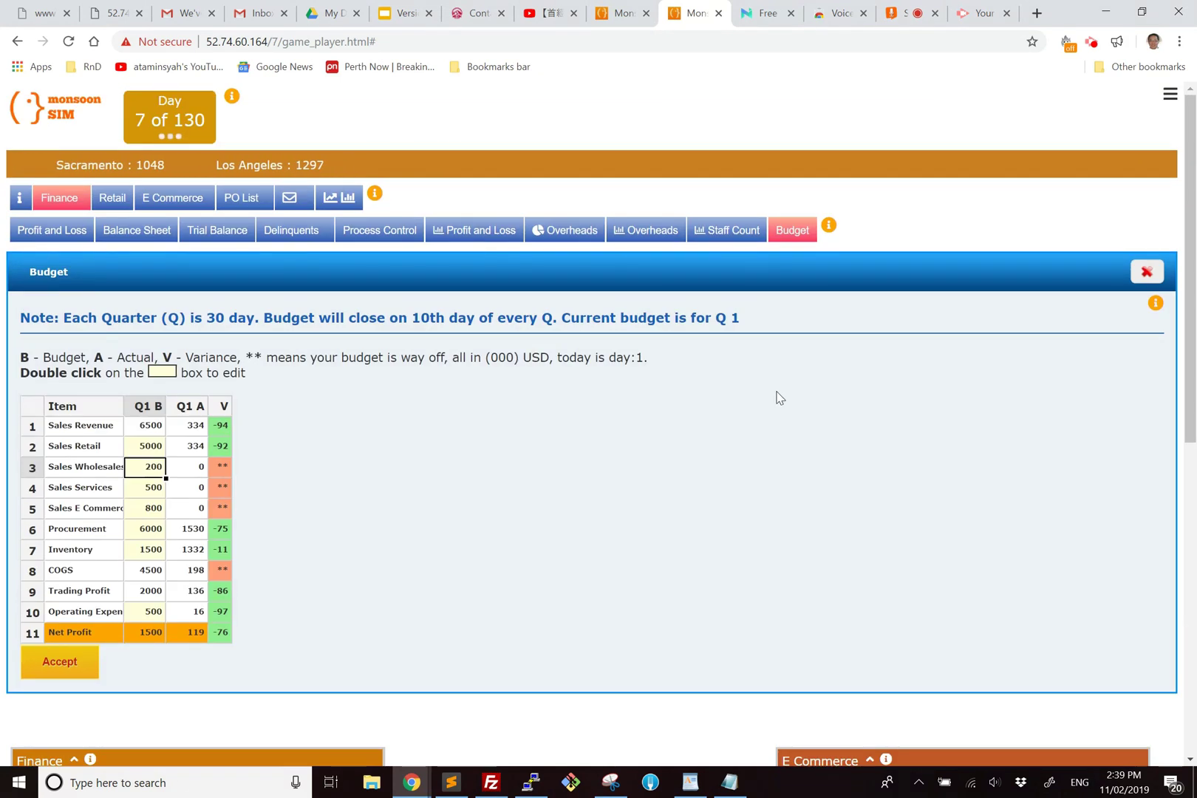
# - Close the Budget panel and review dashboard variances, such as Trading Profit -1
pyautogui.click(1146, 272)
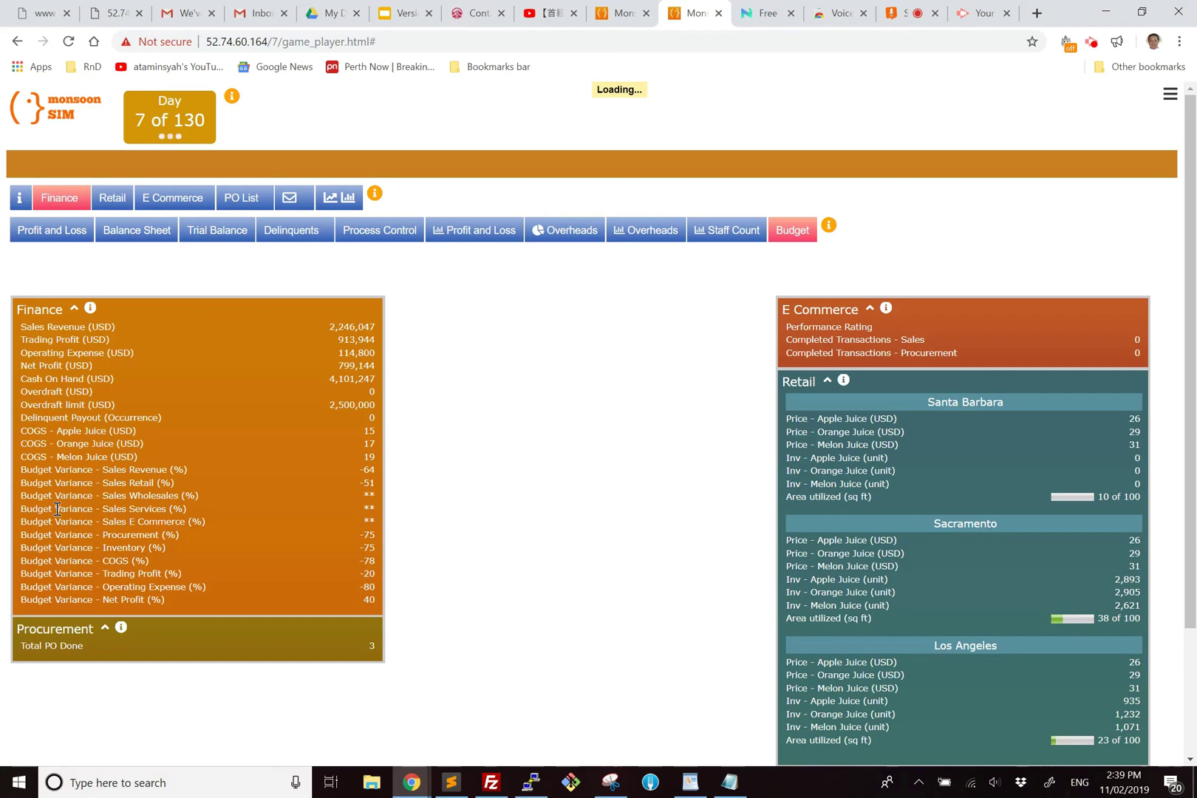
pyautogui.doubleClick(370, 495)
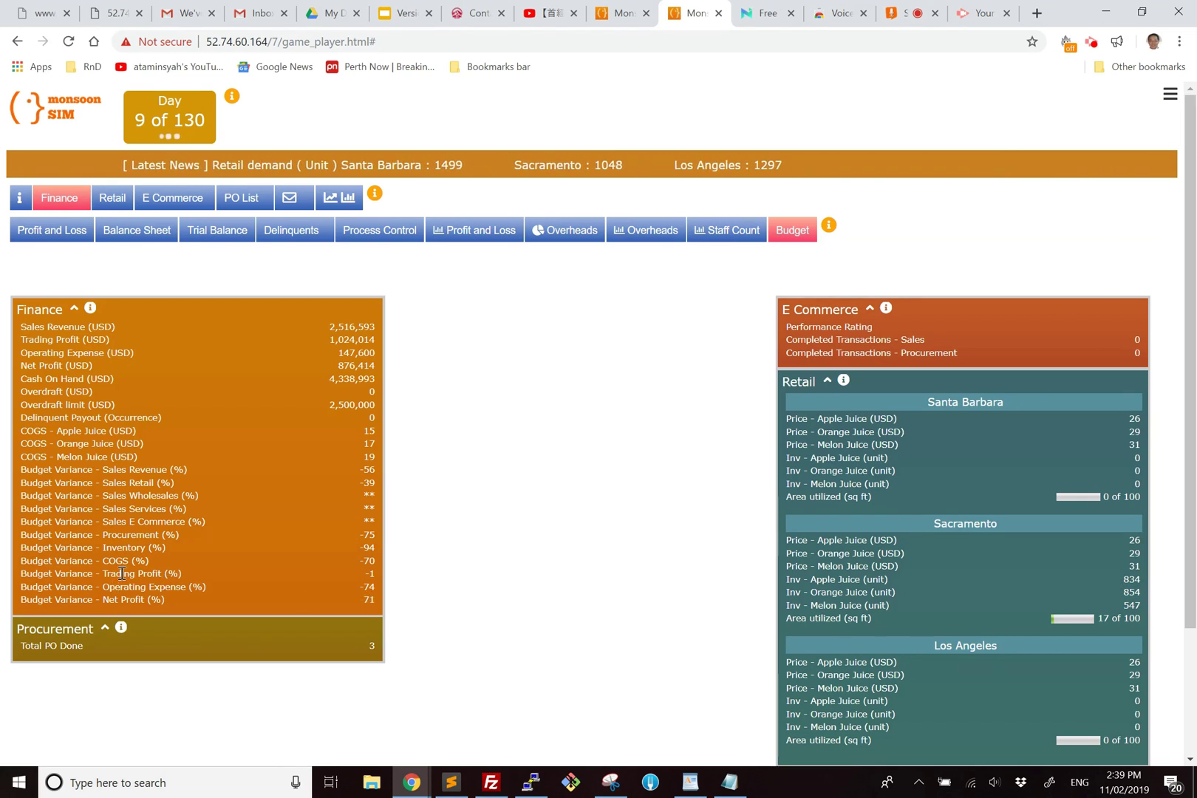
pyautogui.moveTo(121, 574); pyautogui.dragTo(182, 574)
pyautogui.moveTo(348, 574); pyautogui.dragTo(376, 574)
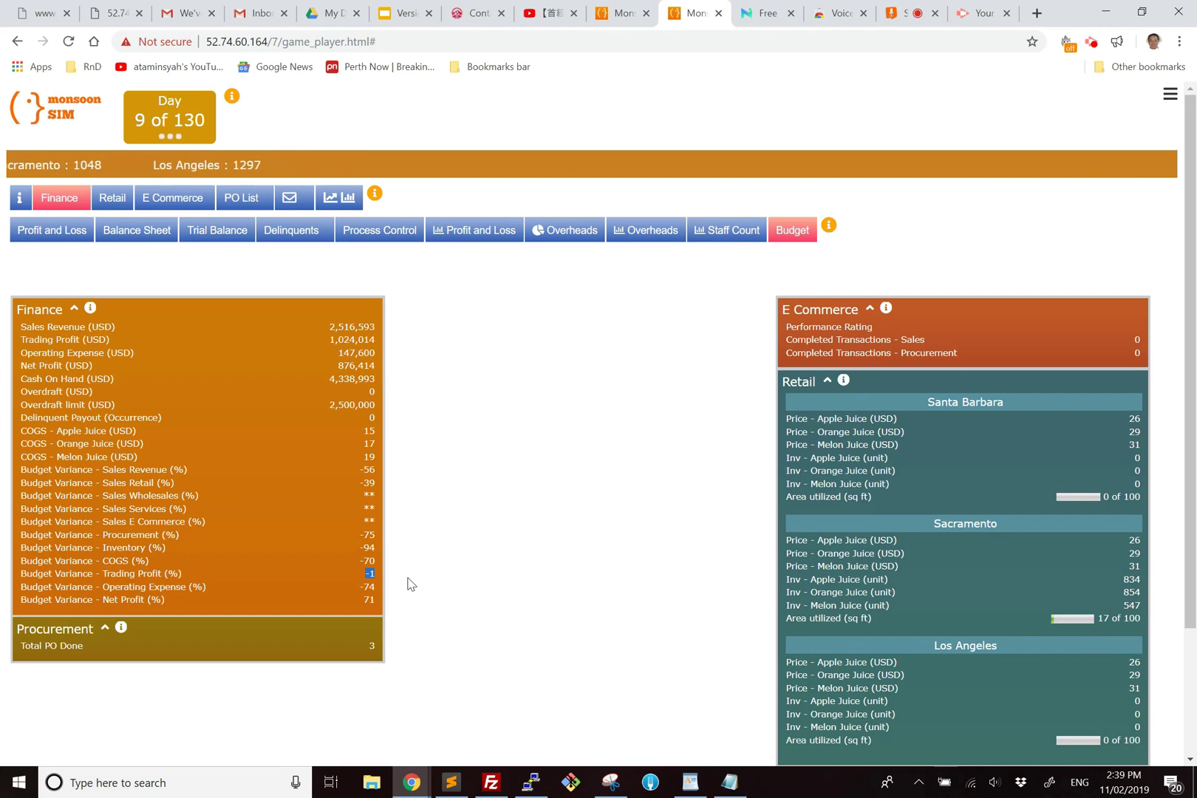